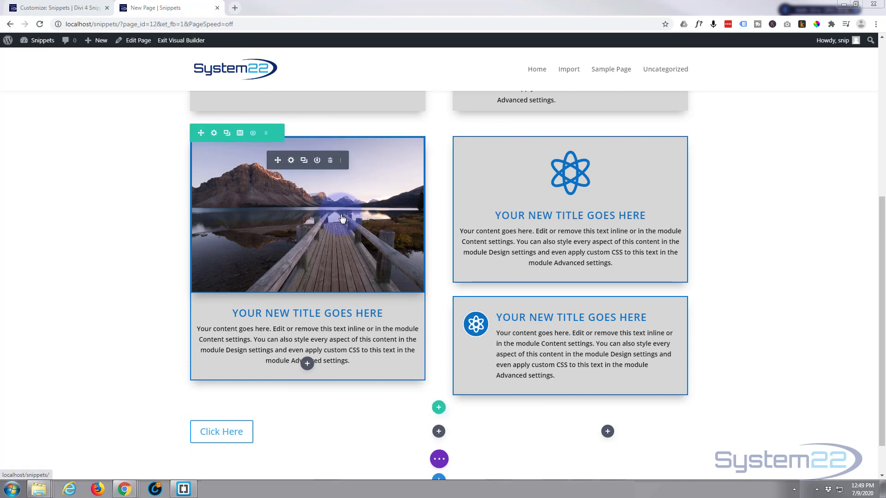
Insert a Button module in the empty middle column of the bottom row, keep its default settings and save it
{"action": "scroll", "coordinate": [63, 206], "scroll_direction": "down", "scroll_amount": 1}
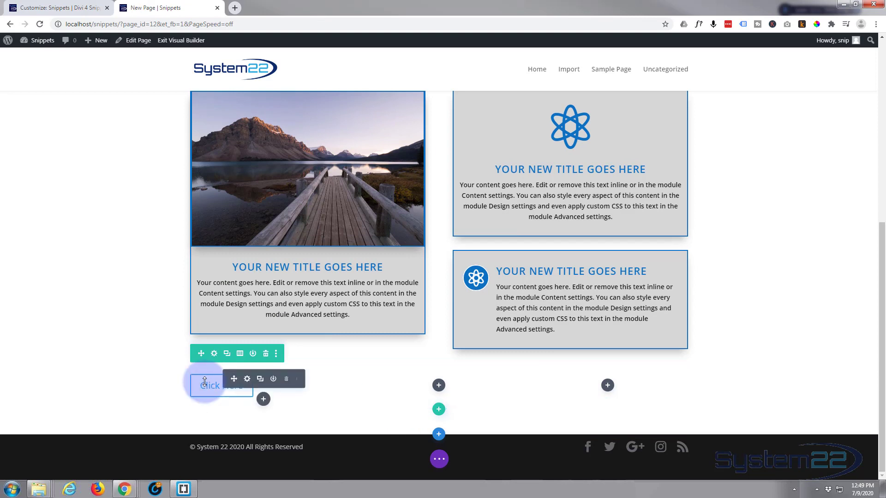
{"action": "left_click", "coordinate": [439, 387]}
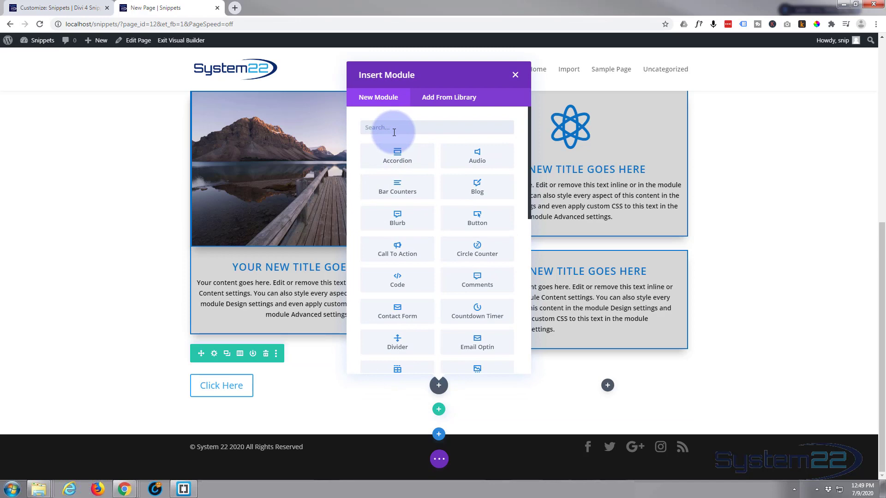
{"action": "left_click", "coordinate": [477, 219]}
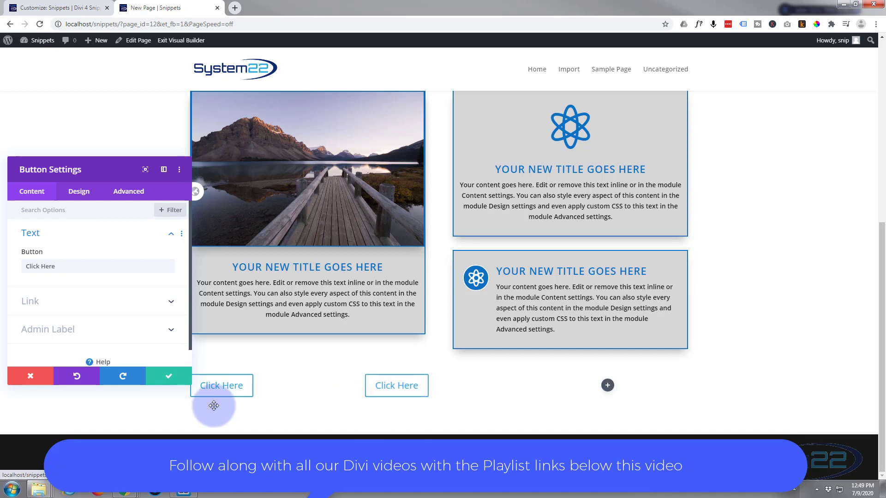
{"action": "left_click", "coordinate": [168, 382]}
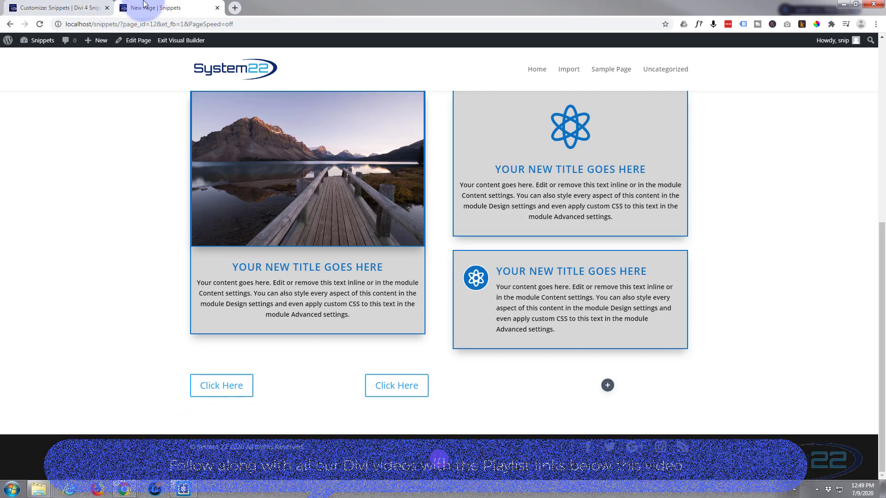
In the theme customizer's site-wide Buttons Style settings, set the button text color to white (#ffffff)
{"action": "left_click", "coordinate": [64, 6]}
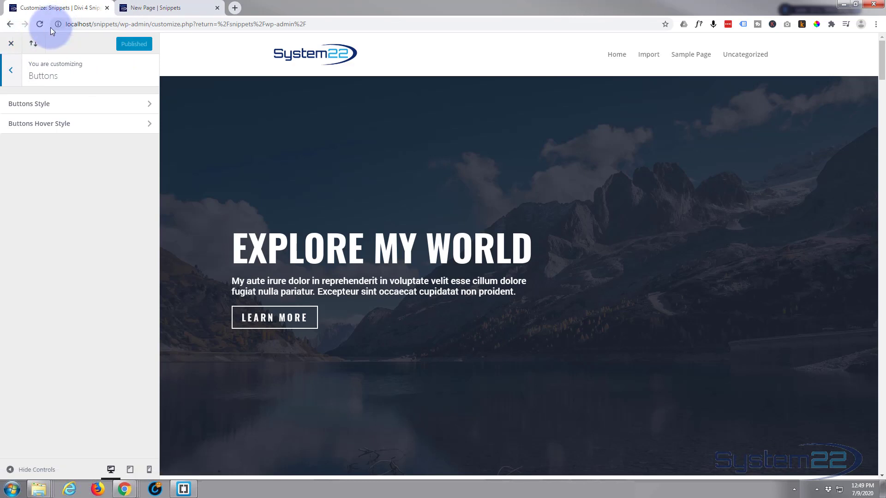
{"action": "left_click", "coordinate": [7, 67]}
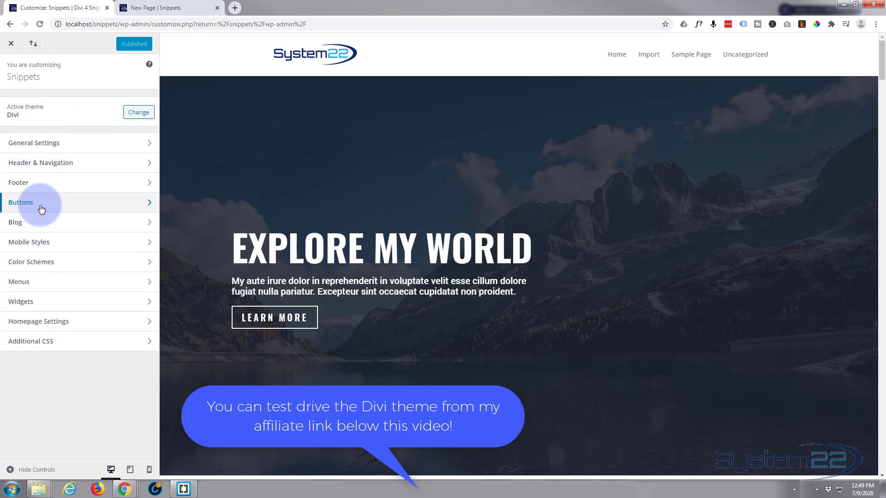
{"action": "left_click", "coordinate": [99, 206]}
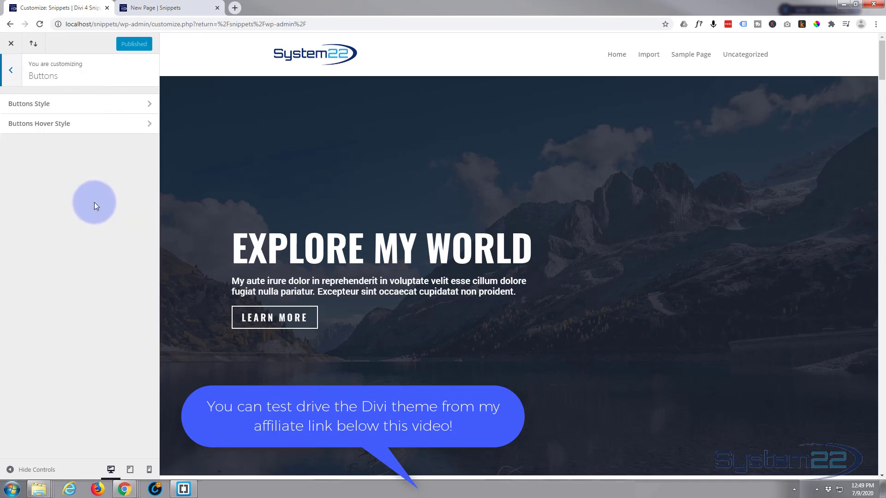
{"action": "left_click", "coordinate": [68, 107]}
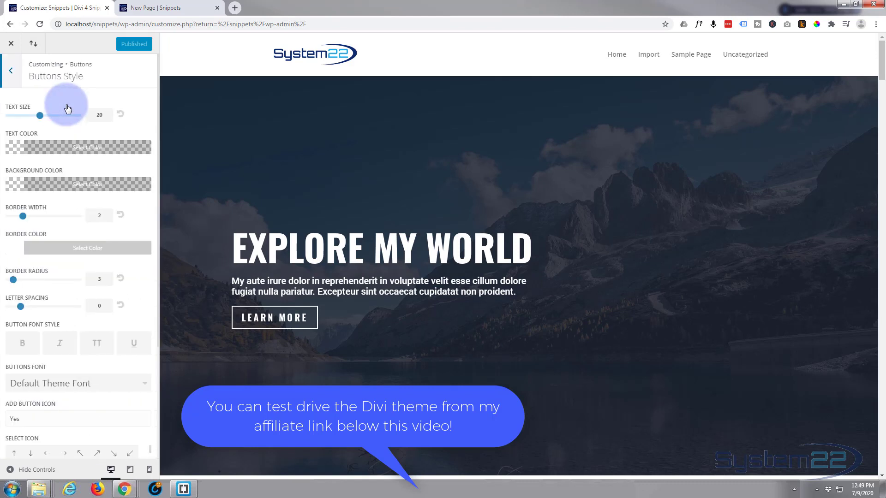
{"action": "left_click", "coordinate": [60, 144]}
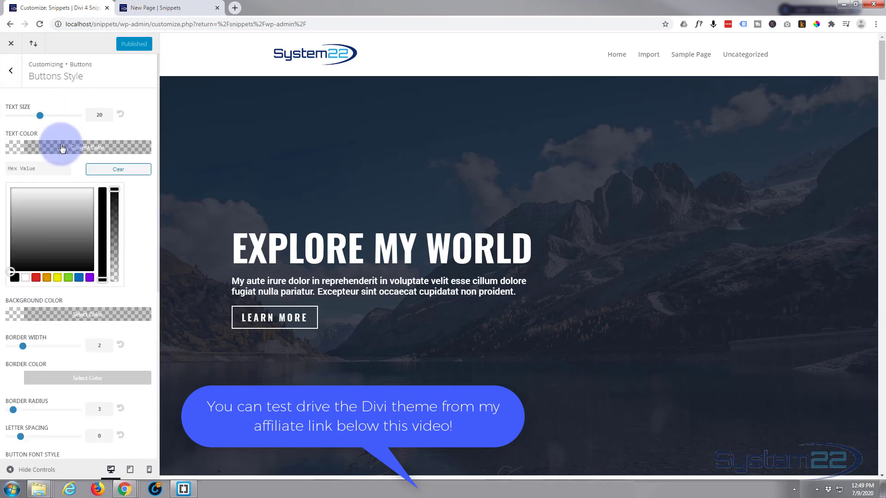
{"action": "left_click", "coordinate": [25, 278]}
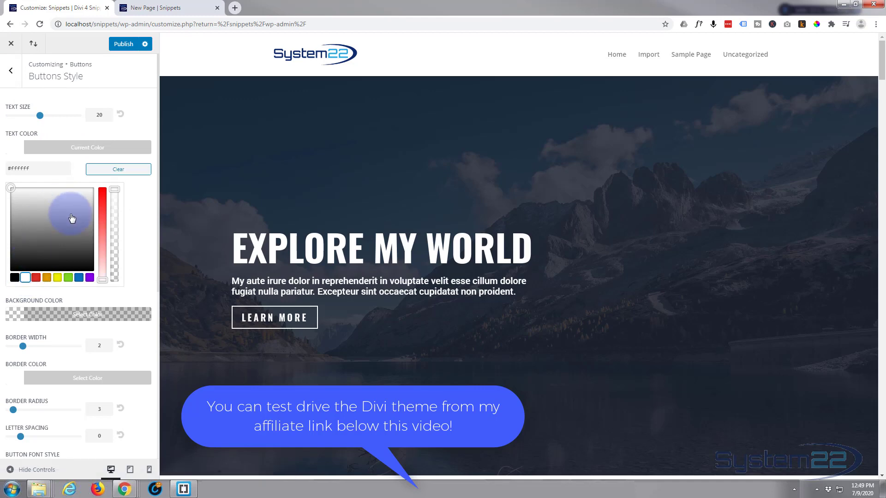
Pick black as the default button background color and set the button border color to black (#000000)
{"action": "scroll", "coordinate": [130, 226], "scroll_direction": "down", "scroll_amount": 2}
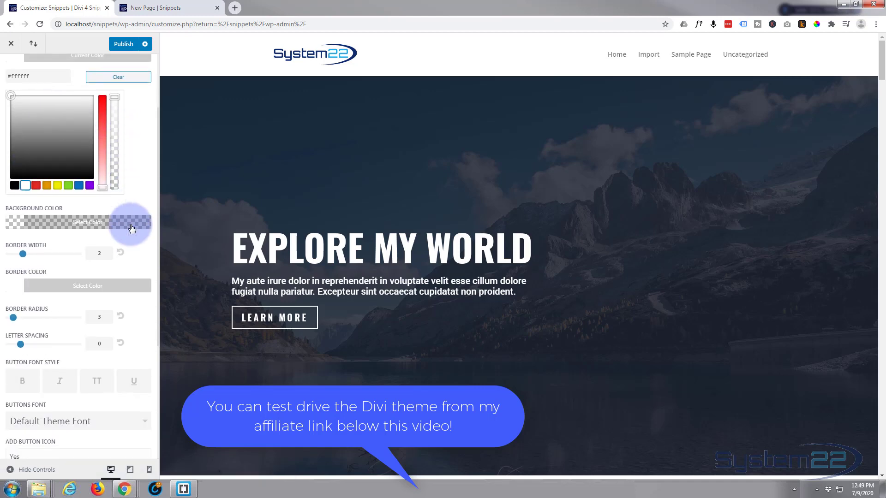
{"action": "left_click", "coordinate": [64, 221]}
{"action": "left_click", "coordinate": [15, 223]}
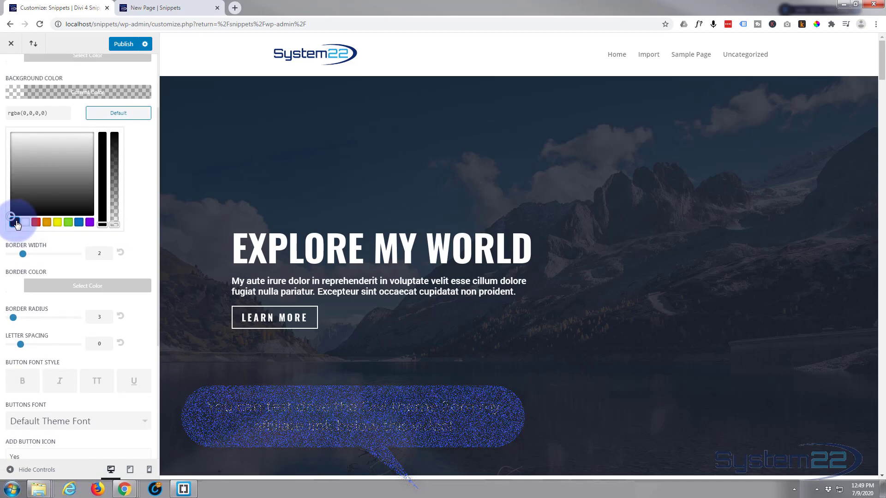
{"action": "scroll", "coordinate": [51, 233], "scroll_direction": "down", "scroll_amount": 2}
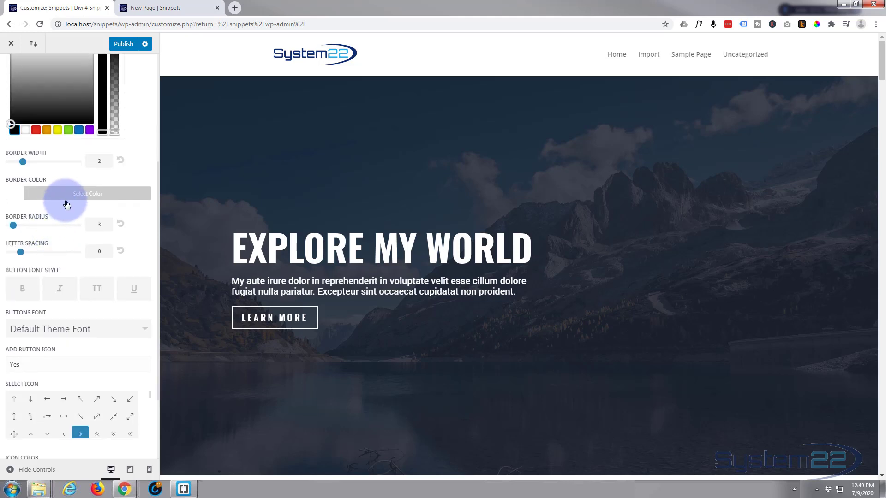
{"action": "left_click", "coordinate": [67, 194]}
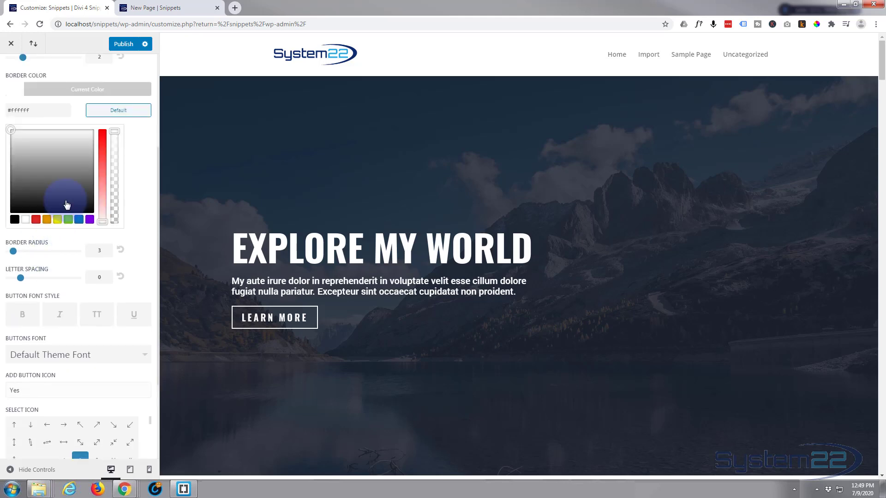
{"action": "left_click", "coordinate": [15, 220]}
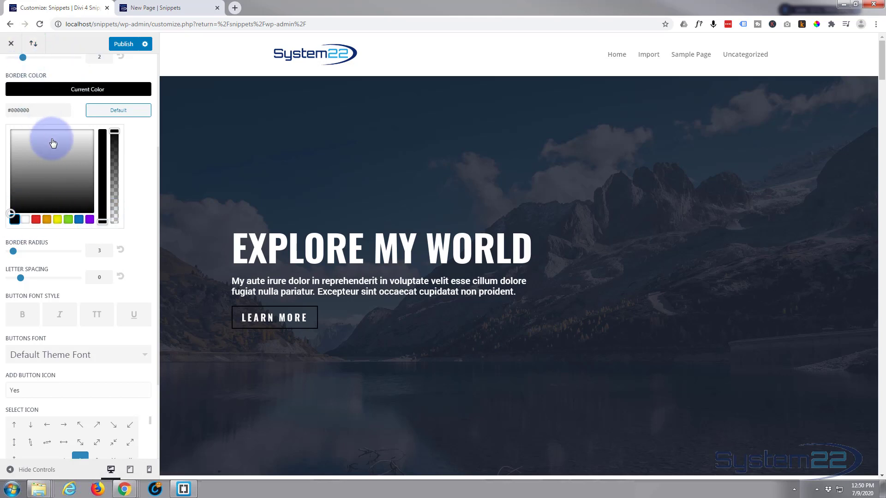
{"action": "scroll", "coordinate": [53, 143], "scroll_direction": "up", "scroll_amount": 3}
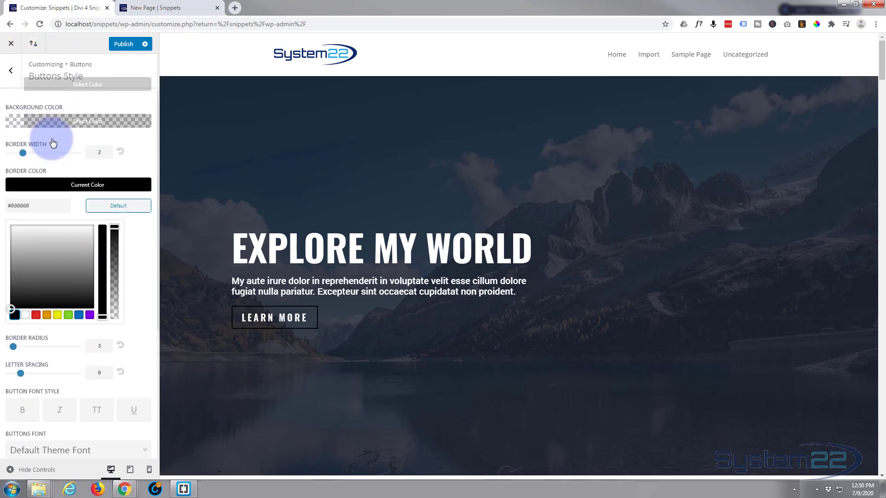
In the Buttons Hover Style settings, set the hover text color to white (#ffffff)
{"action": "left_click", "coordinate": [11, 70]}
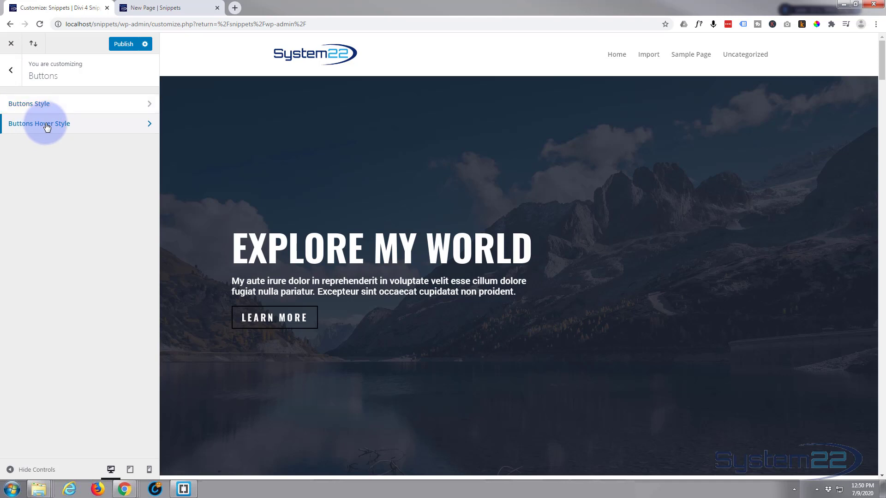
{"action": "left_click", "coordinate": [43, 124]}
{"action": "left_click", "coordinate": [59, 122]}
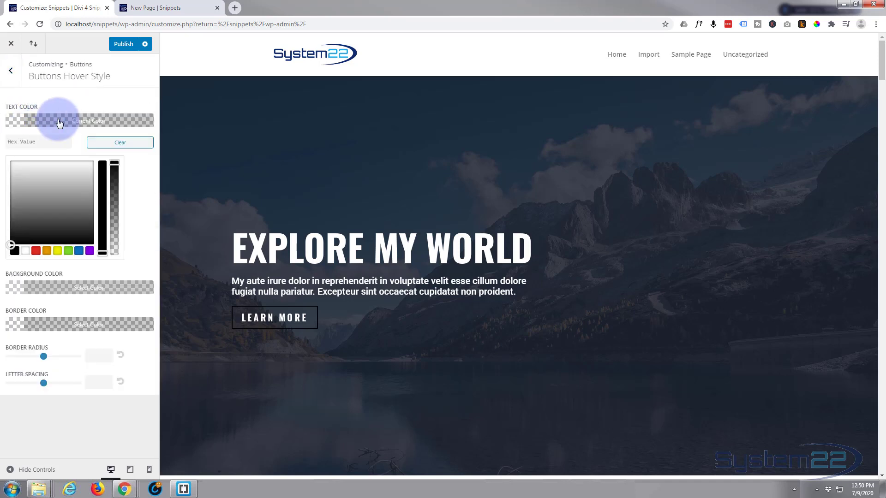
{"action": "left_click", "coordinate": [25, 250]}
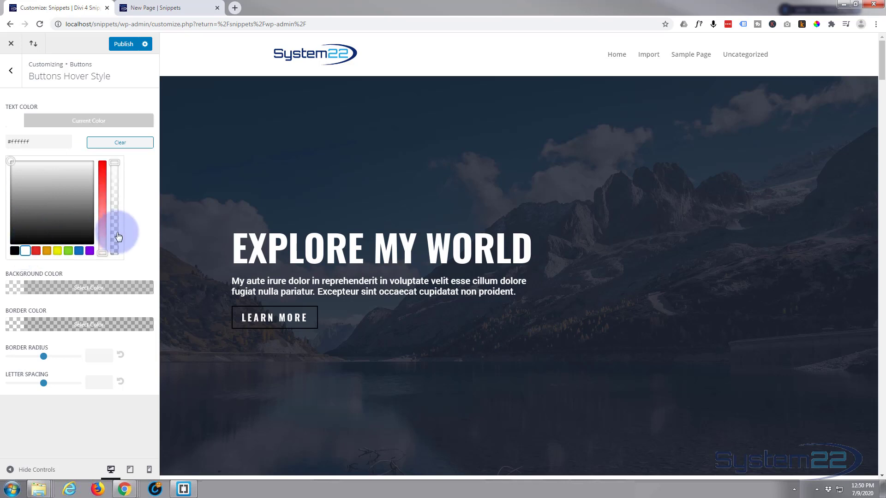
Set the hover background to grey rgba(102,102,102,0.2) and the hover border to rgba(107,107,107,0), and publish the customizer changes
{"action": "left_click", "coordinate": [68, 288]}
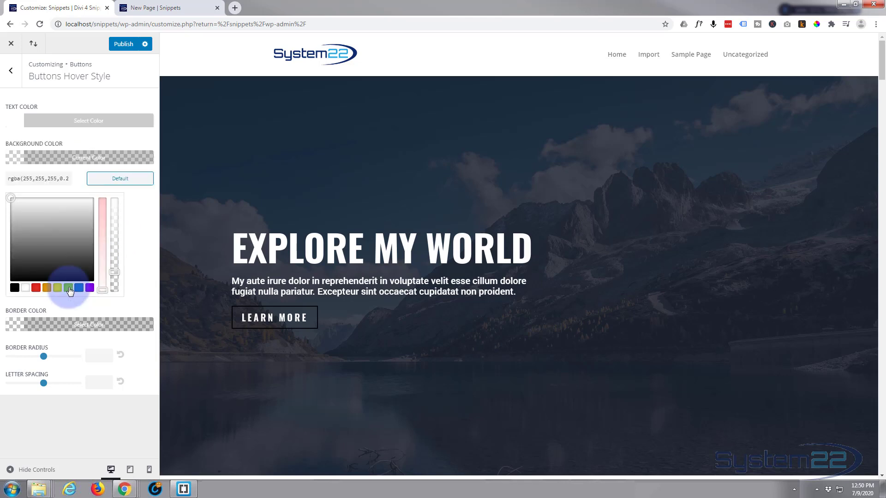
{"action": "left_click", "coordinate": [15, 289]}
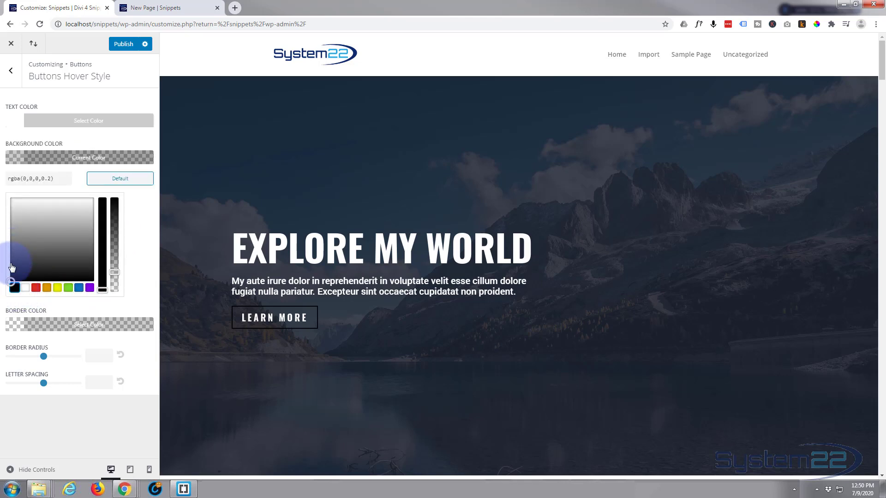
{"action": "left_click_drag", "start_coordinate": [11, 276], "coordinate": [14, 246]}
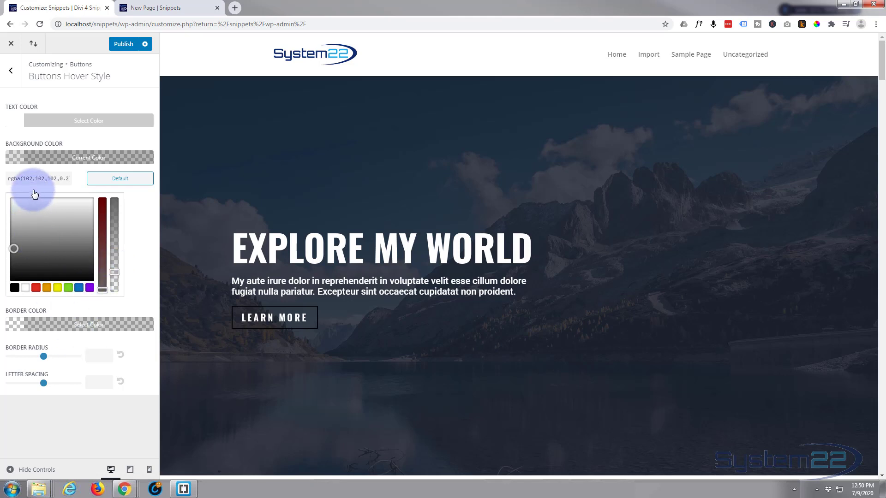
{"action": "left_click", "coordinate": [46, 331]}
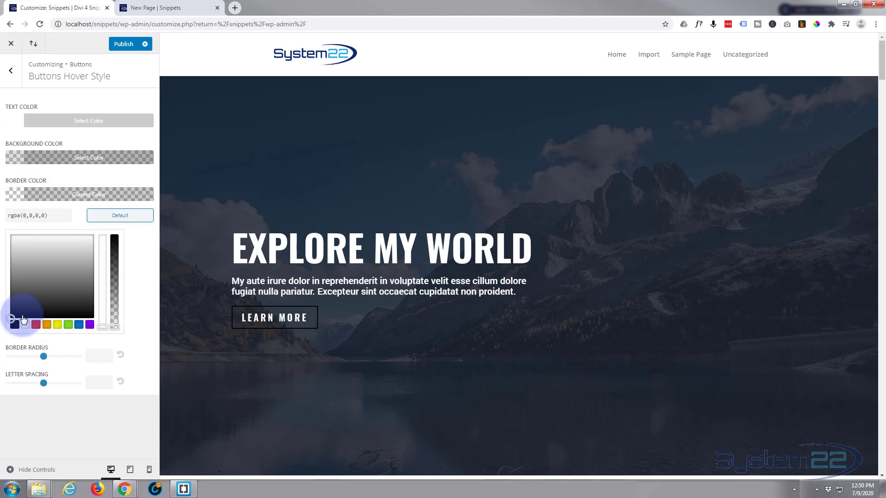
{"action": "left_click_drag", "start_coordinate": [13, 304], "coordinate": [13, 280]}
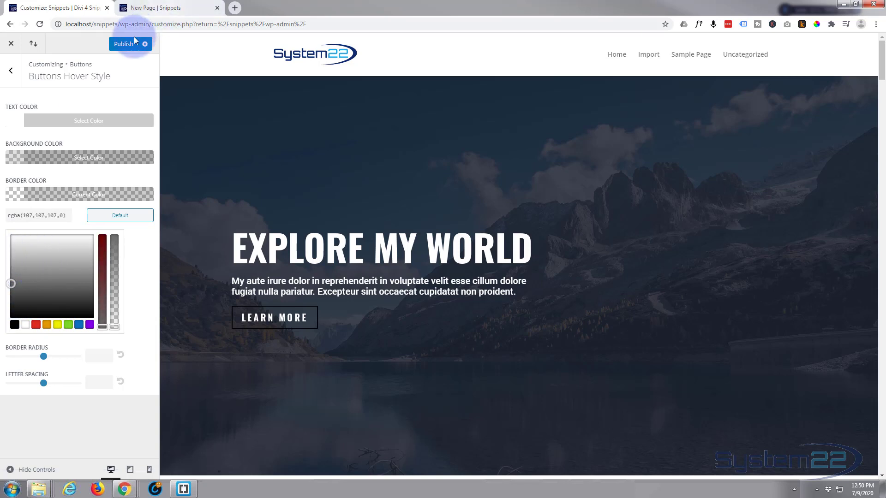
{"action": "left_click", "coordinate": [123, 45]}
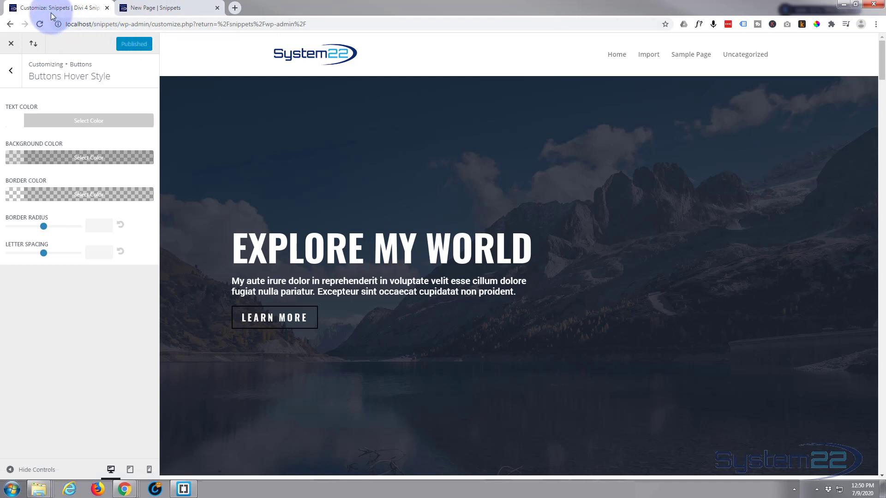
Return to the New Page in the visual builder, save it as a draft and reload it to check the buttons
{"action": "left_click", "coordinate": [169, 7]}
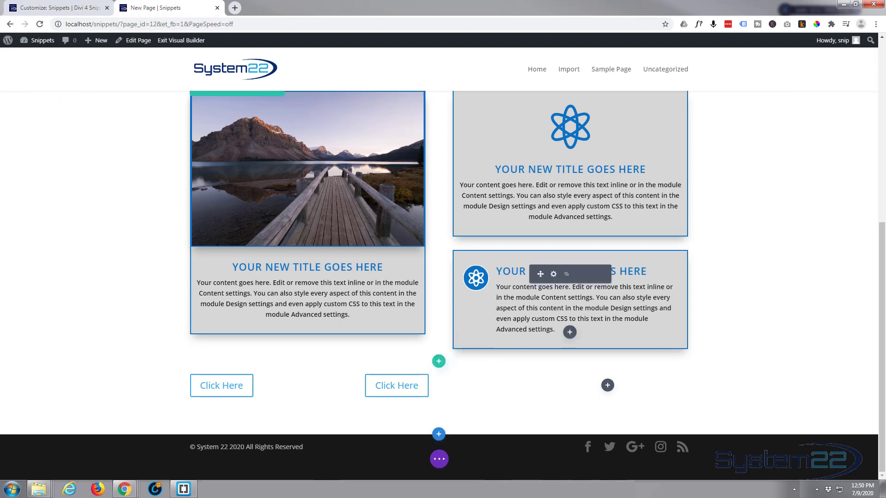
{"action": "left_click", "coordinate": [439, 460]}
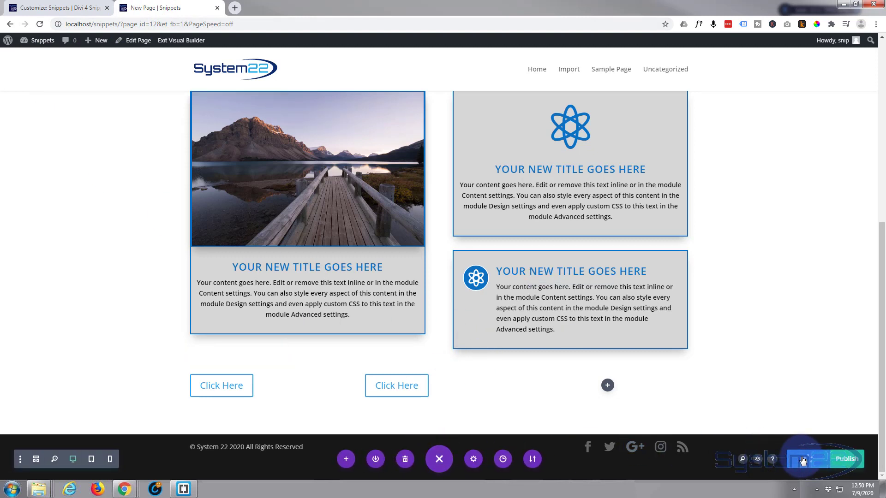
{"action": "left_click", "coordinate": [40, 25]}
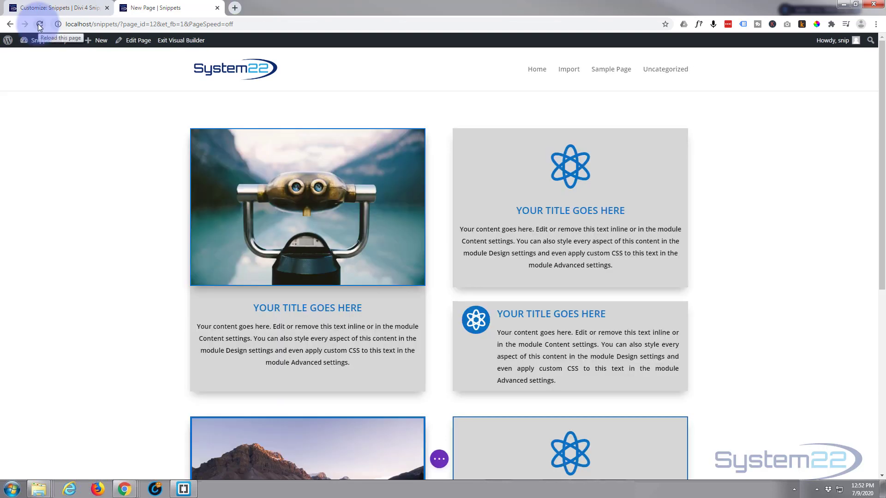
{"action": "scroll", "coordinate": [99, 158], "scroll_direction": "down", "scroll_amount": 8}
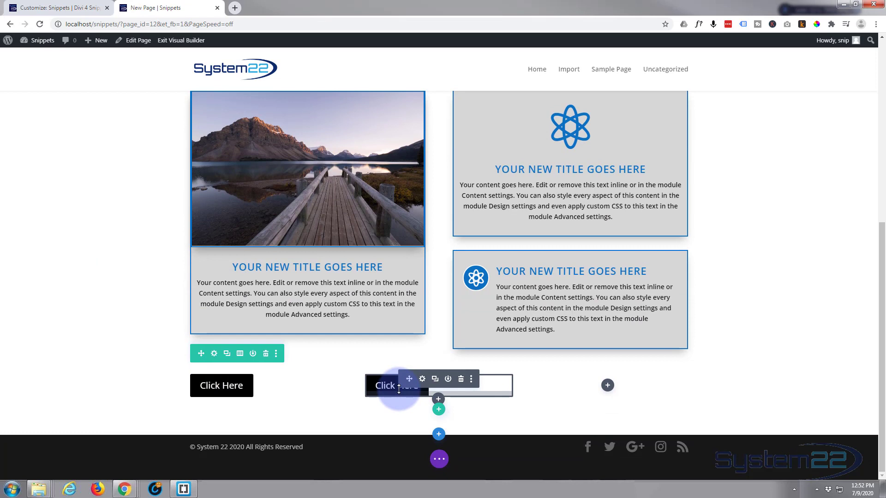
Insert a Button module in the empty third column of the bottom row and set its text to "Learn More"
{"action": "left_click", "coordinate": [607, 387]}
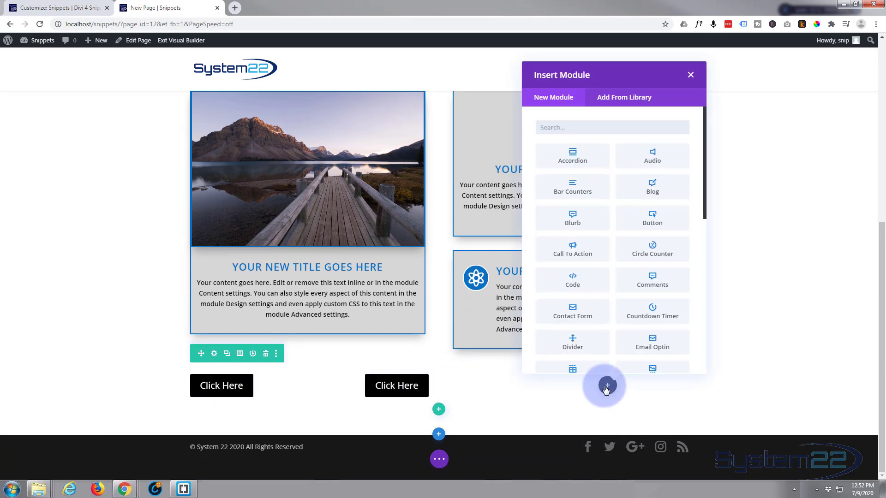
{"action": "left_click", "coordinate": [631, 222]}
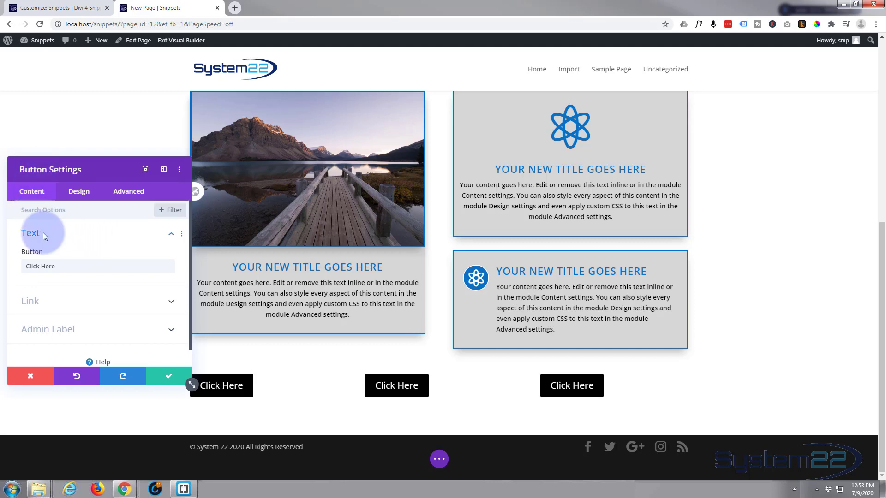
{"action": "left_click_drag", "start_coordinate": [57, 267], "coordinate": [11, 257]}
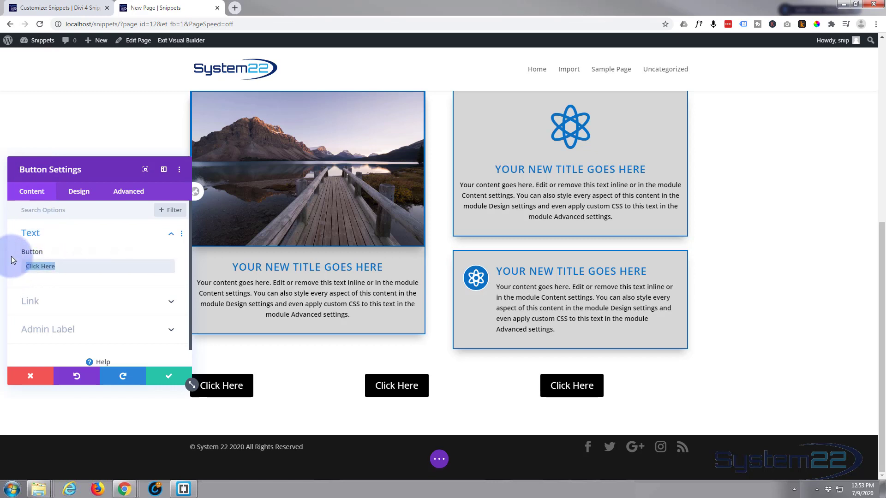
{"action": "type", "text": "Learn More"}
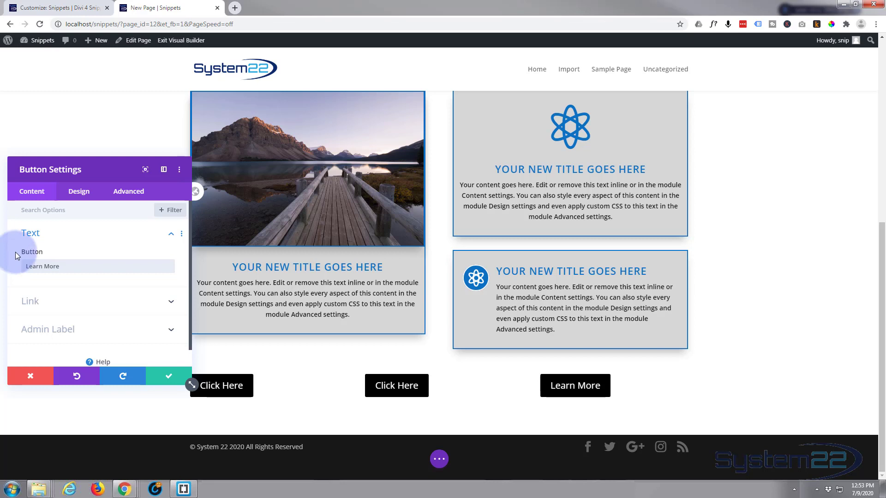
{"action": "scroll", "coordinate": [76, 267], "scroll_direction": "down", "scroll_amount": 1}
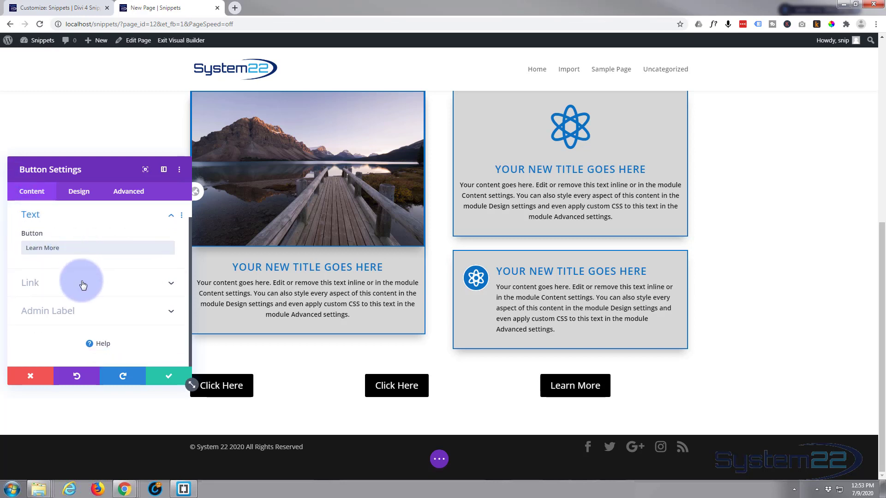
{"action": "left_click", "coordinate": [81, 283]}
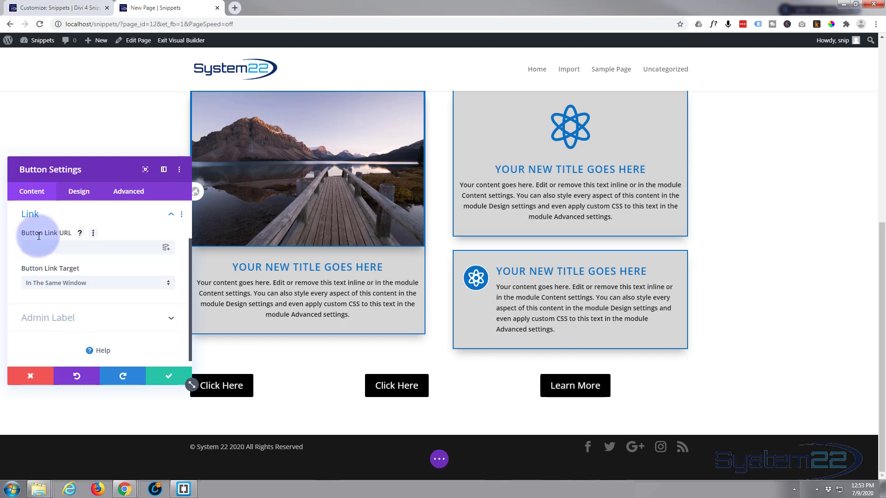
{"action": "right_click", "coordinate": [533, 71]}
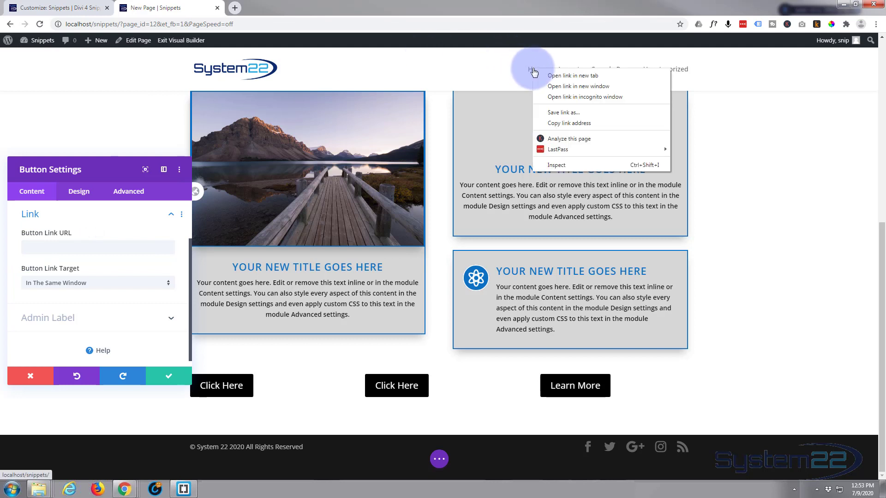
{"action": "left_click", "coordinate": [559, 122]}
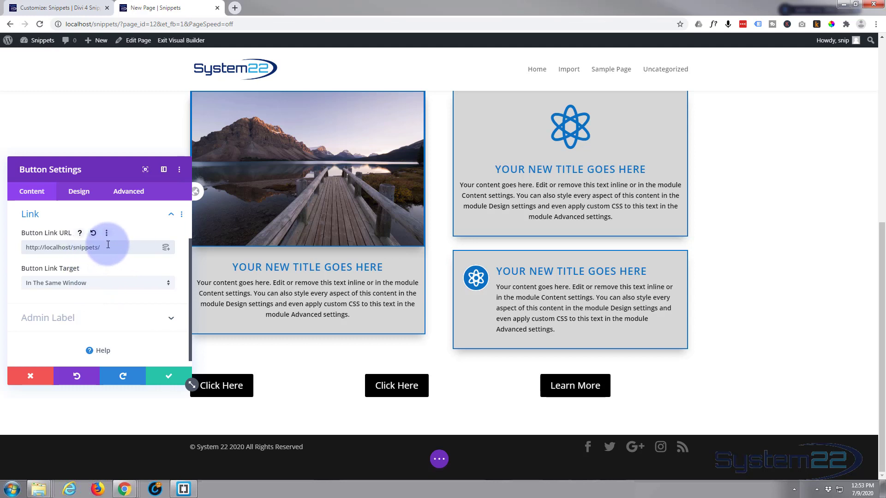
{"action": "left_click", "coordinate": [122, 249]}
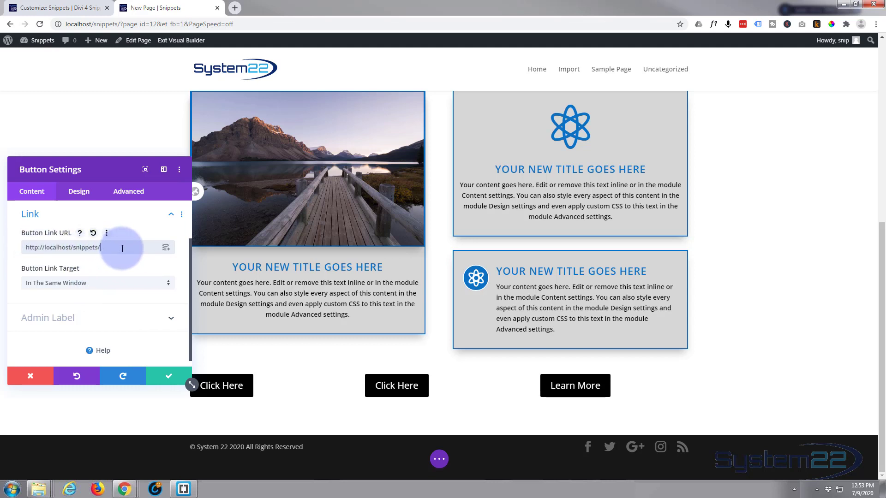
{"action": "left_click", "coordinate": [104, 284]}
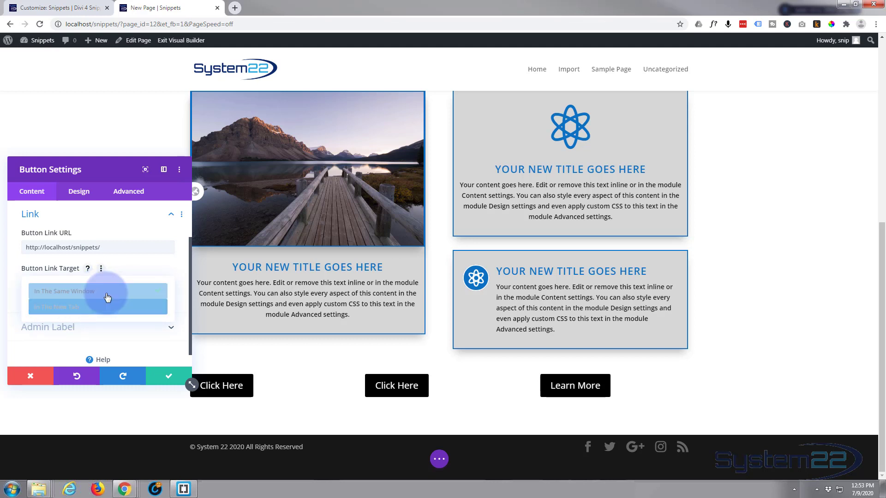
{"action": "left_click", "coordinate": [110, 292]}
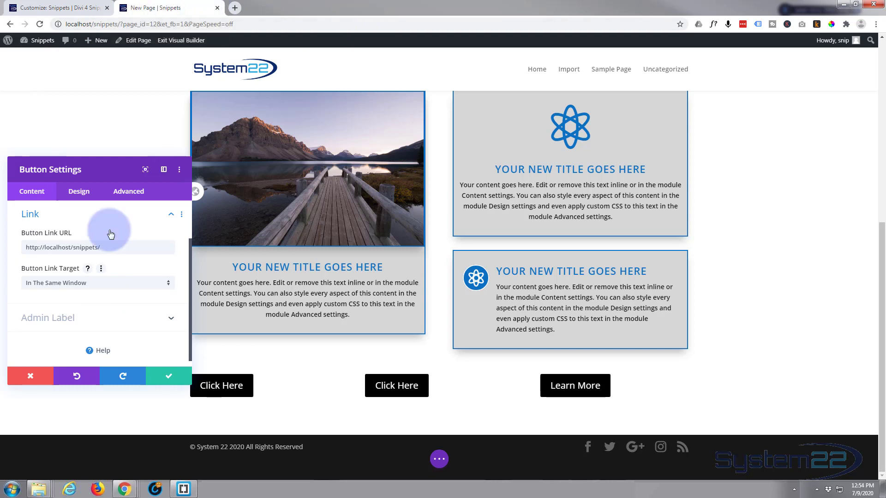
Give the Learn More button the admin label "my new button" and save the module settings
{"action": "scroll", "coordinate": [115, 245], "scroll_direction": "down", "scroll_amount": 1}
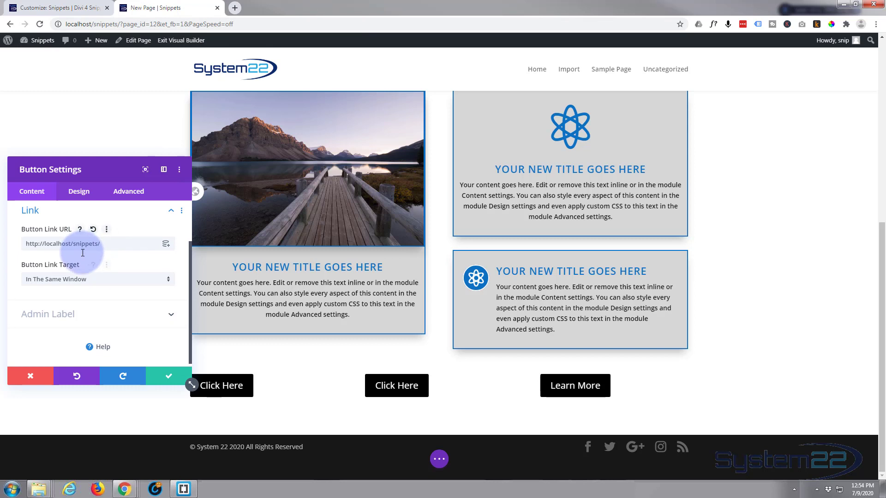
{"action": "left_click", "coordinate": [92, 311]}
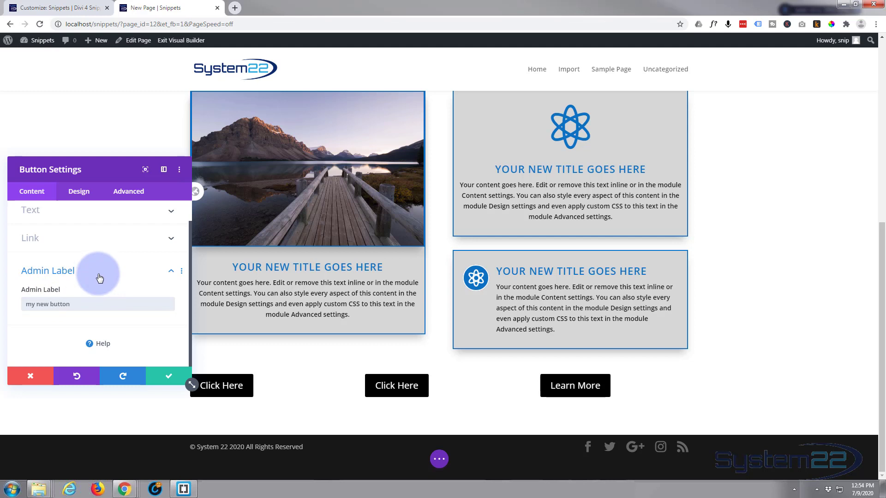
{"action": "left_click", "coordinate": [169, 379]}
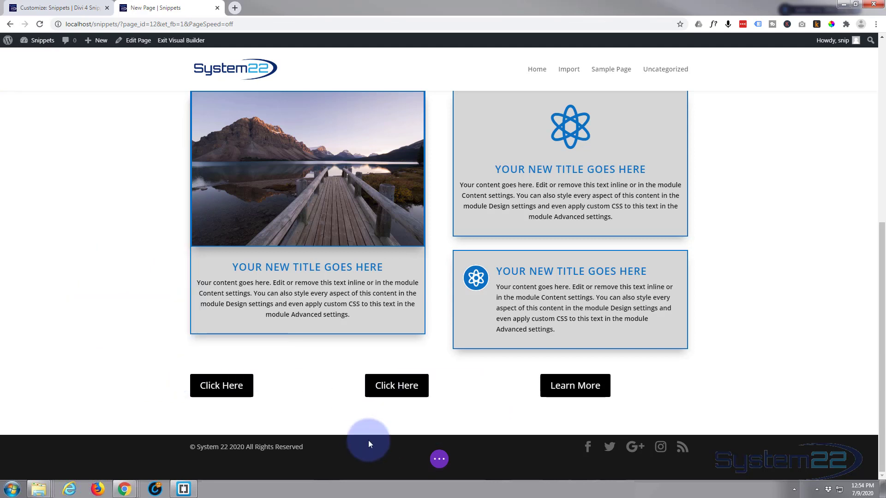
Check the third button's admin label in the wireframe view, and return to the desktop view
{"action": "left_click", "coordinate": [440, 460]}
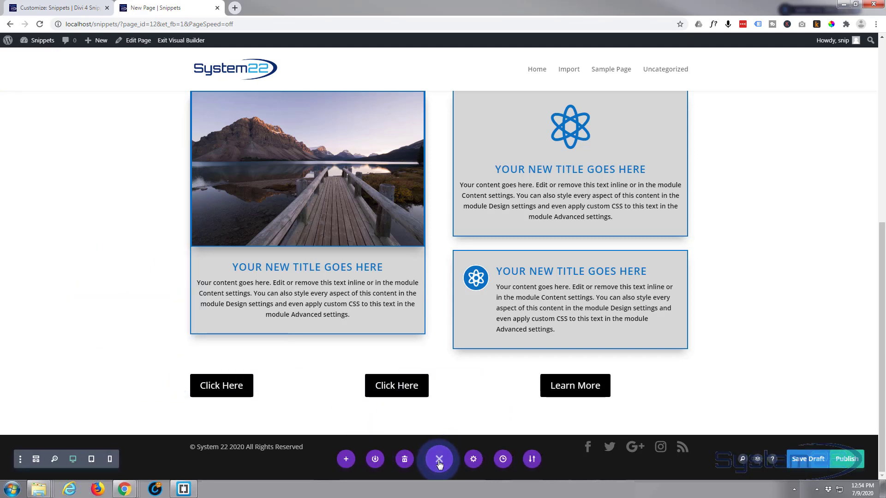
{"action": "left_click", "coordinate": [35, 462]}
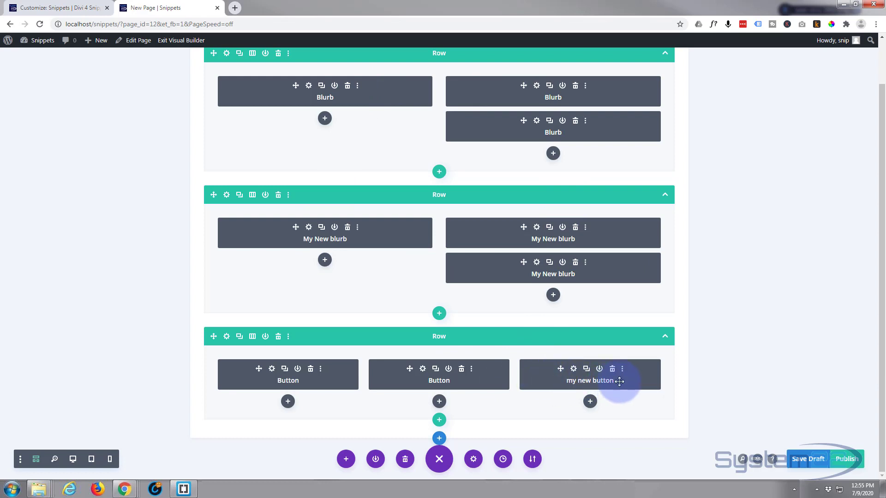
{"action": "left_click", "coordinate": [74, 460]}
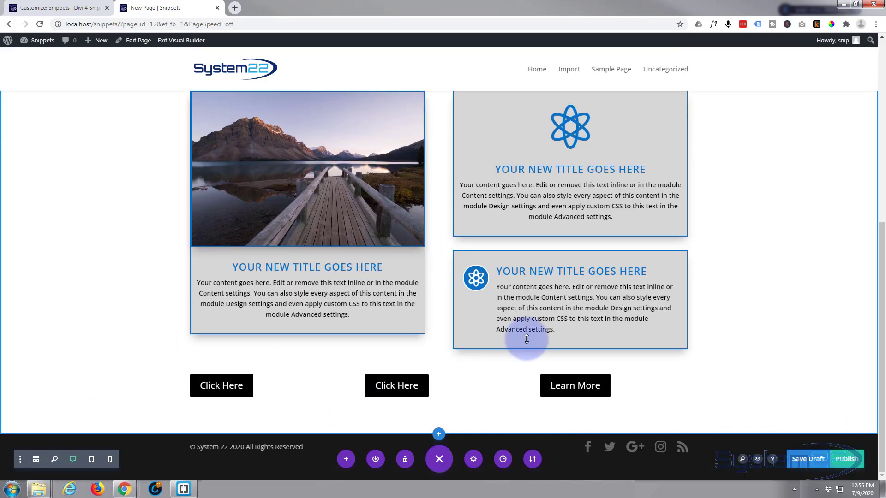
Reopen the Learn More button's design settings, try the center and left alignments, and align the button right
{"action": "mouse_move", "coordinate": [572, 385]}
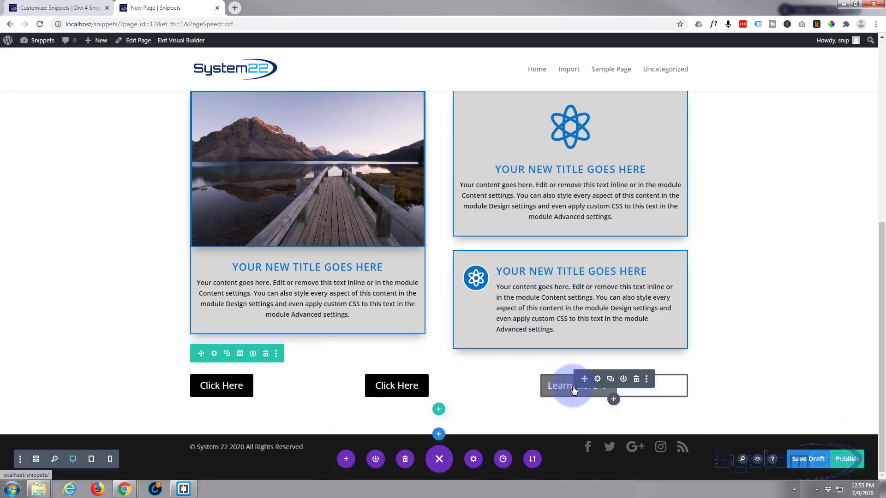
{"action": "left_click", "coordinate": [598, 380]}
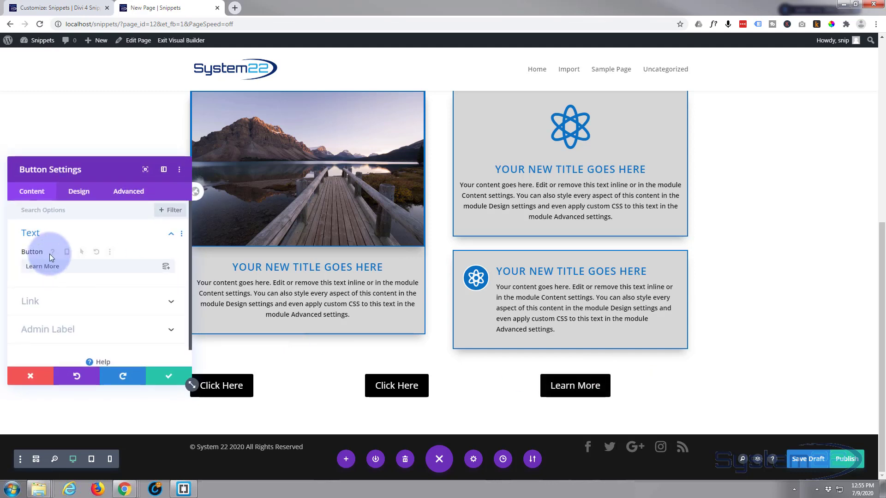
{"action": "scroll", "coordinate": [46, 293], "scroll_direction": "down", "scroll_amount": 1}
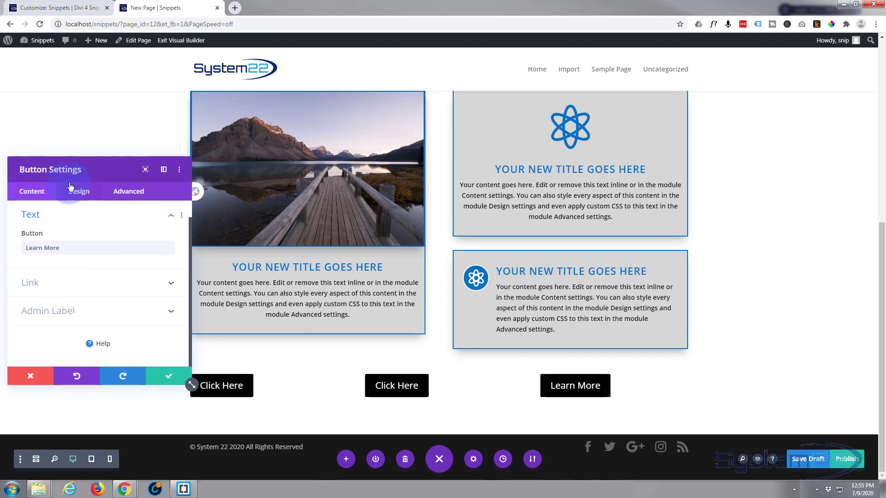
{"action": "left_click", "coordinate": [89, 195]}
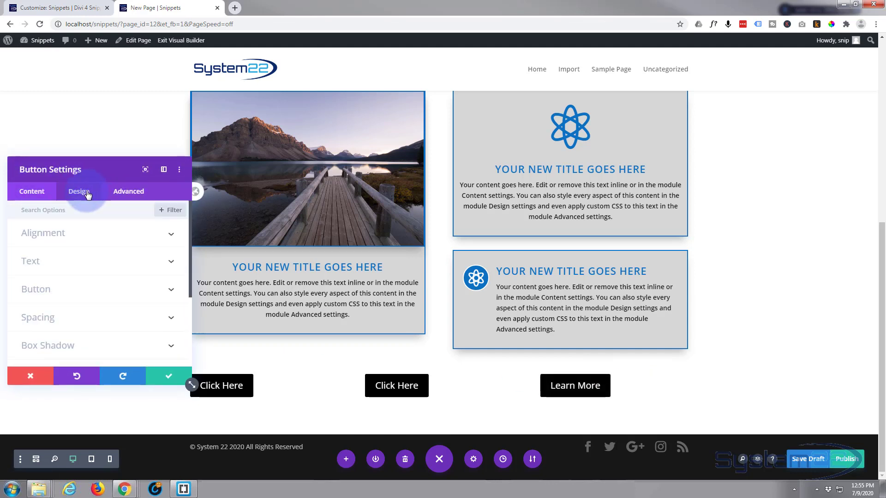
{"action": "left_click", "coordinate": [119, 233]}
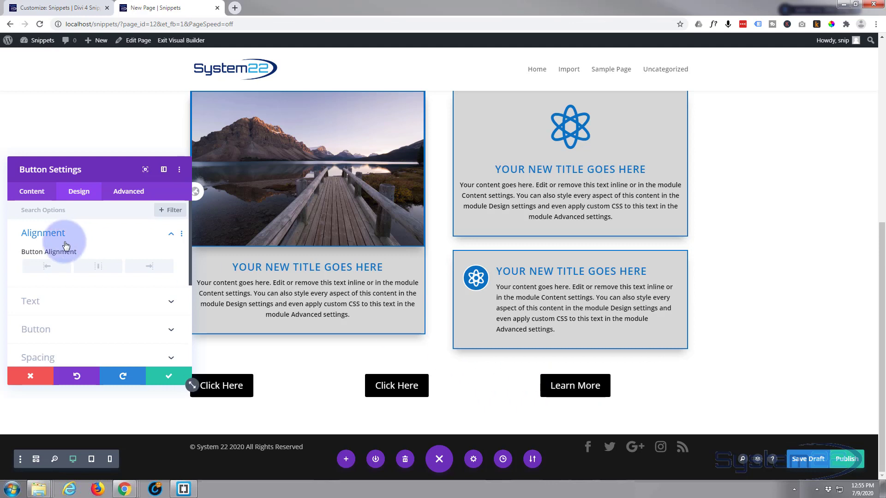
{"action": "left_click", "coordinate": [103, 267]}
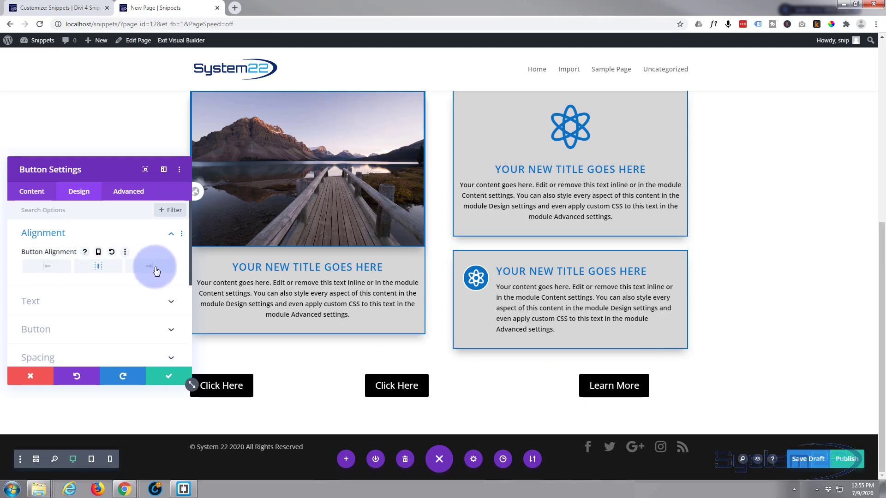
{"action": "left_click", "coordinate": [155, 271]}
{"action": "left_click", "coordinate": [99, 270]}
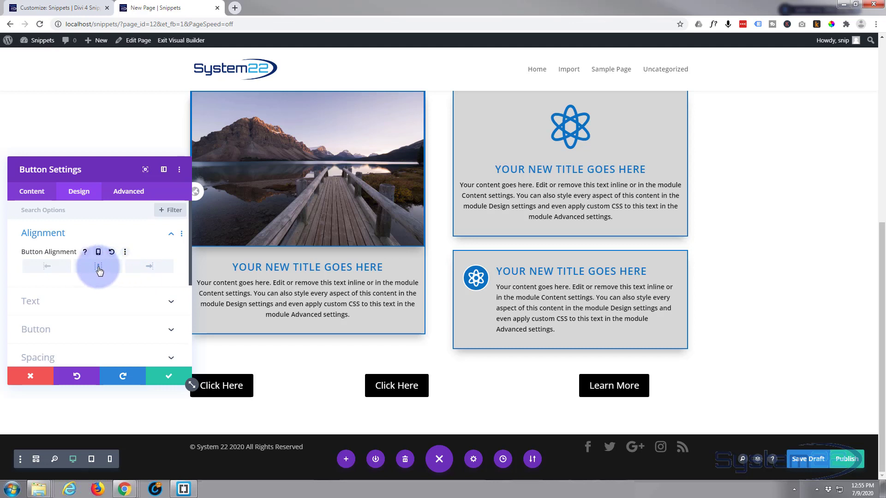
{"action": "left_click", "coordinate": [46, 266]}
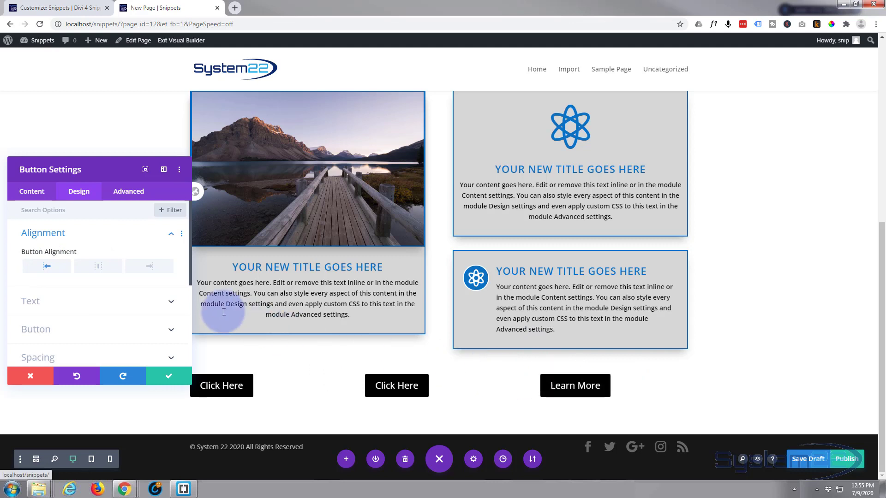
{"action": "left_click", "coordinate": [98, 266]}
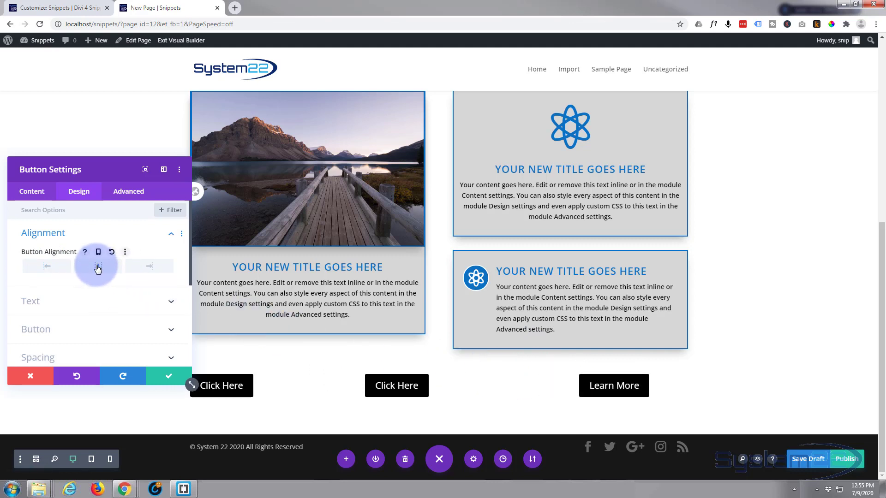
{"action": "left_click", "coordinate": [147, 268]}
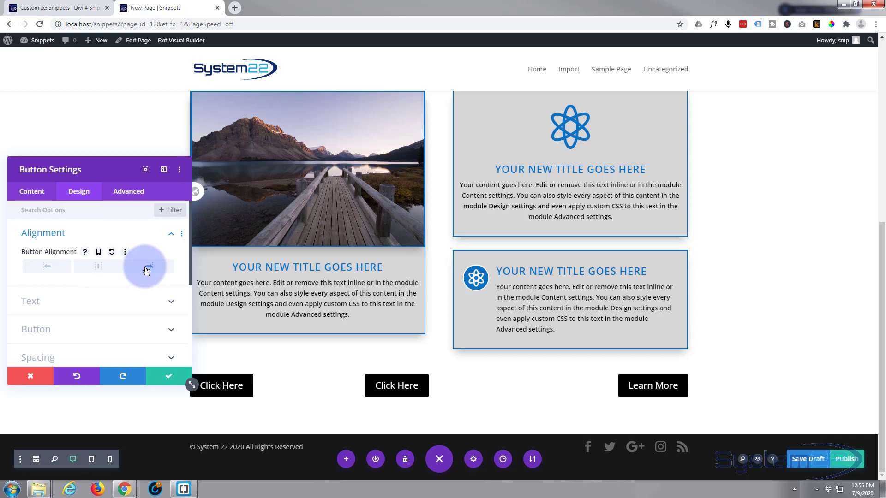
Set the Learn More button's text color option to Light
{"action": "scroll", "coordinate": [128, 282], "scroll_direction": "down", "scroll_amount": 1}
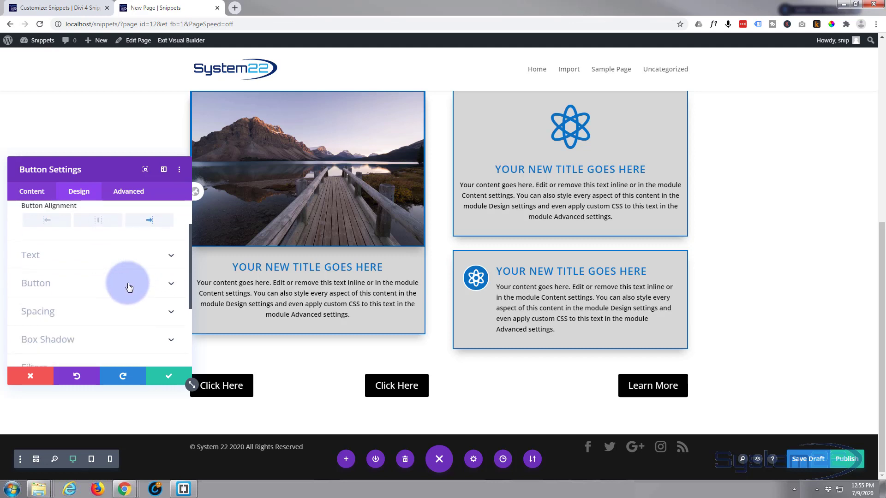
{"action": "left_click", "coordinate": [128, 256]}
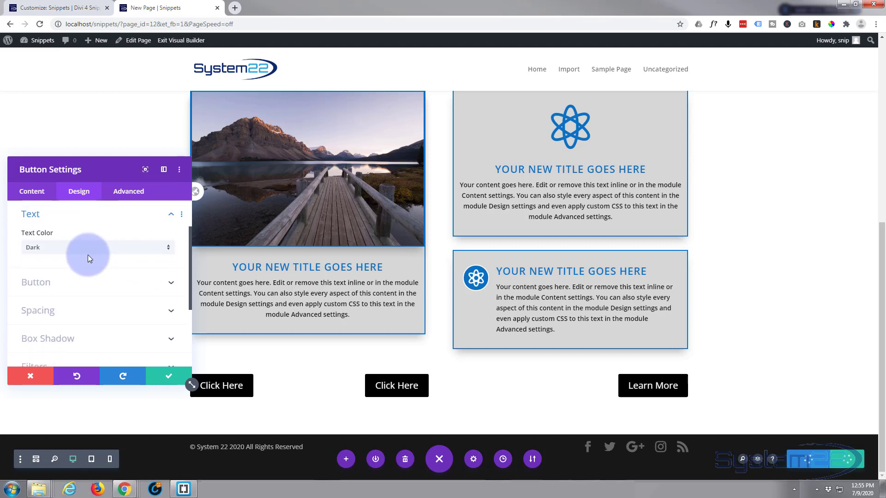
{"action": "left_click", "coordinate": [73, 249]}
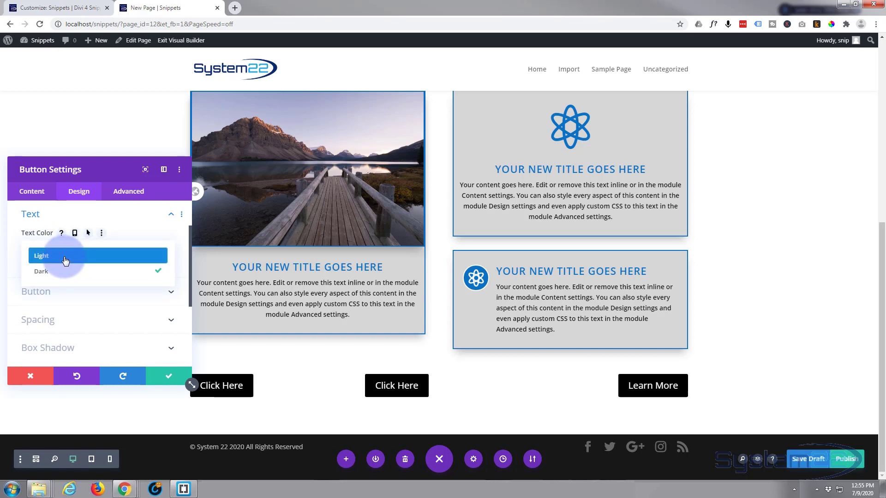
{"action": "left_click", "coordinate": [66, 261]}
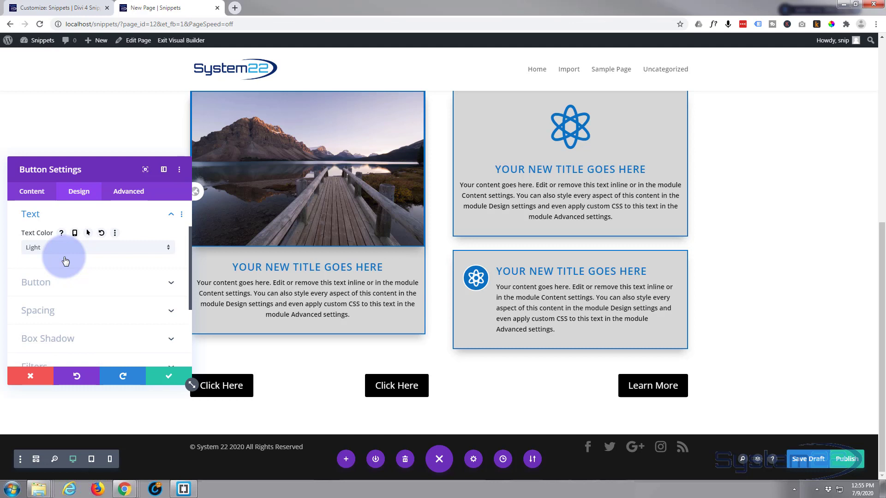
Enable custom styles for the Learn More button
{"action": "scroll", "coordinate": [101, 278], "scroll_direction": "down", "scroll_amount": 1}
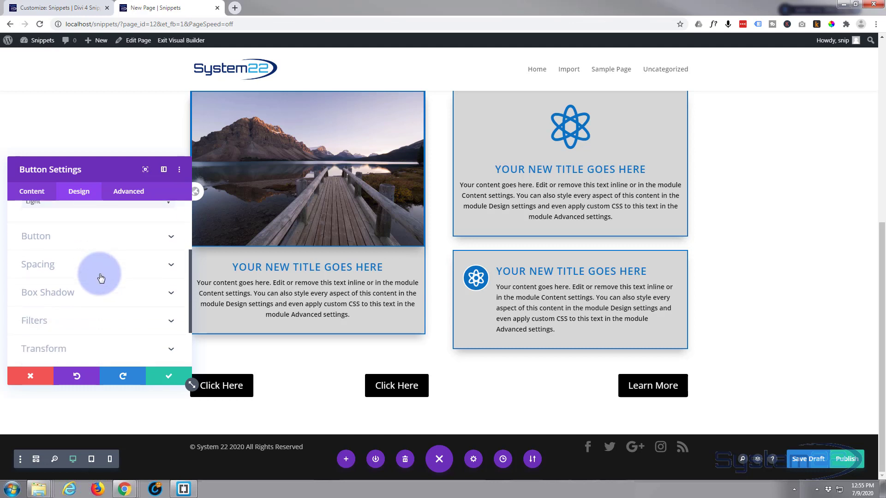
{"action": "scroll", "coordinate": [99, 277], "scroll_direction": "up", "scroll_amount": 1}
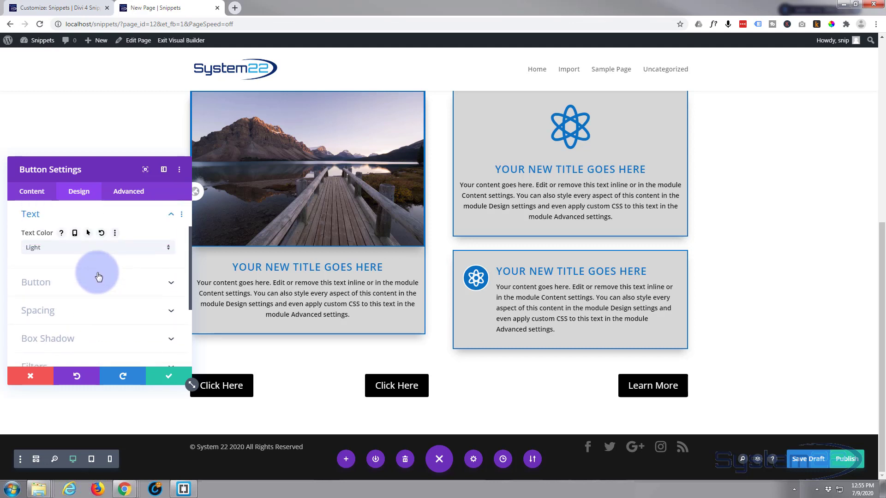
{"action": "left_click", "coordinate": [95, 285]}
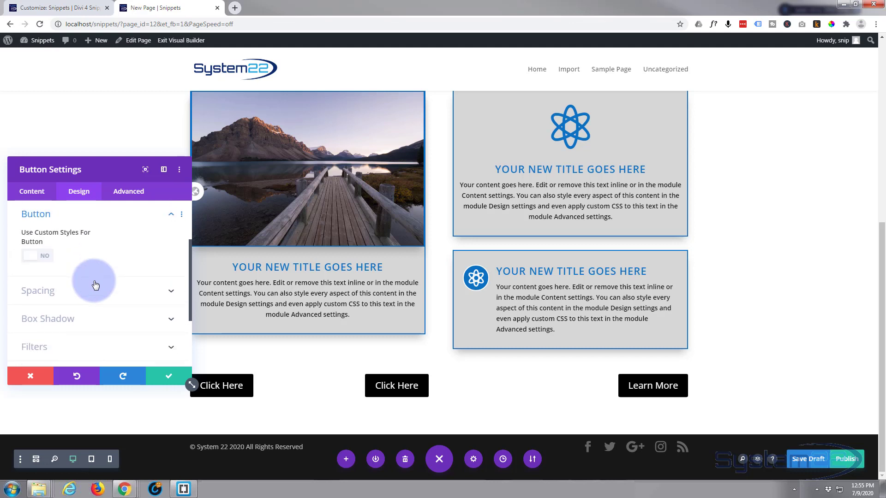
{"action": "left_click", "coordinate": [45, 257]}
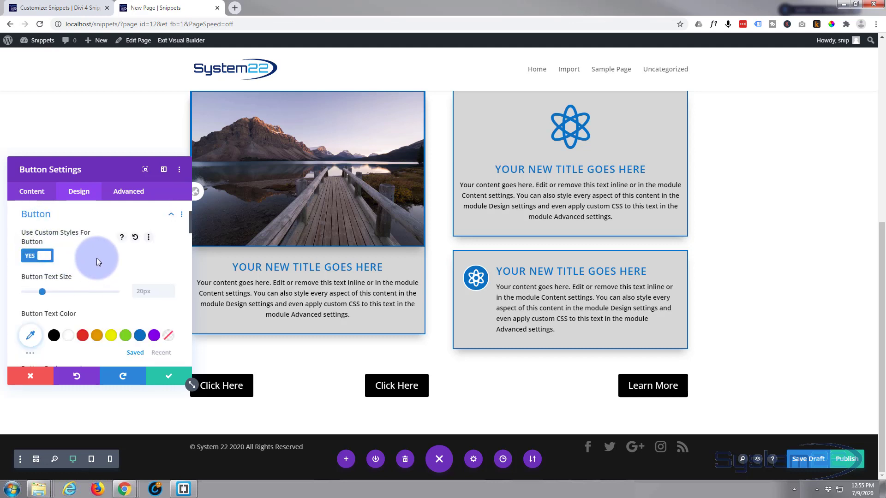
Set the Learn More button's text size to 33px and its text color to blue #0c71c3
{"action": "scroll", "coordinate": [96, 259], "scroll_direction": "down", "scroll_amount": 2}
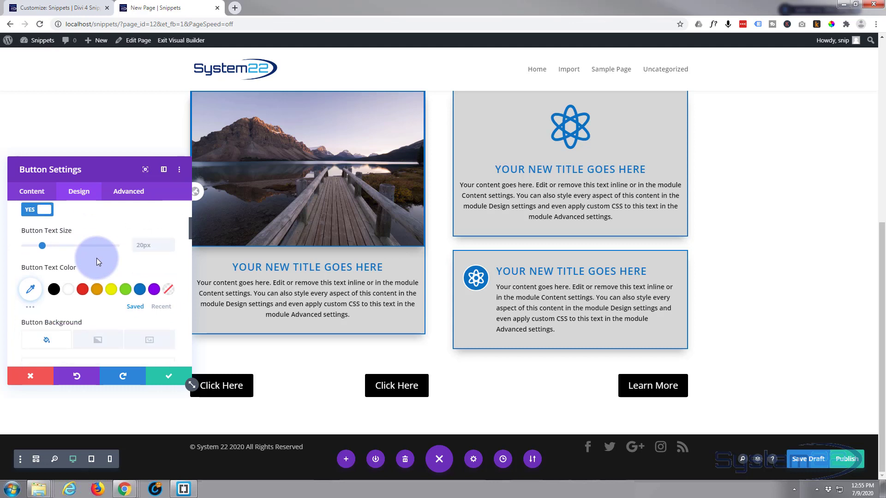
{"action": "left_click", "coordinate": [48, 246]}
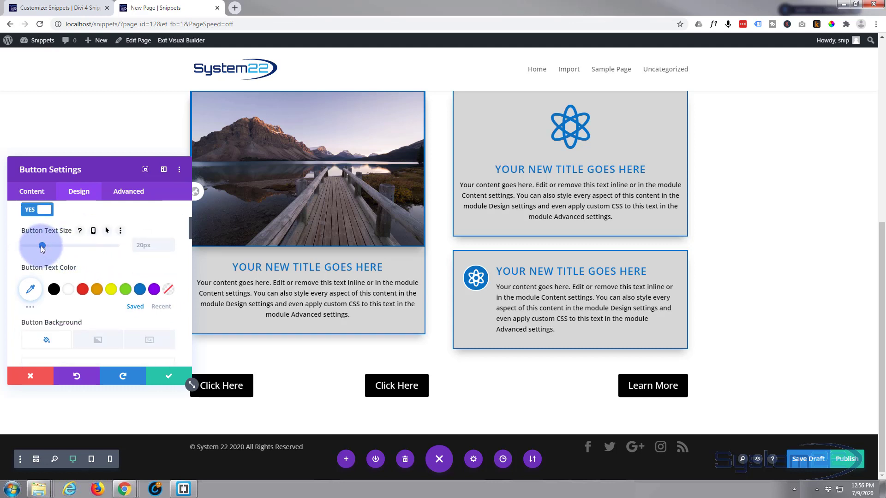
{"action": "left_click_drag", "start_coordinate": [48, 246], "coordinate": [55, 249]}
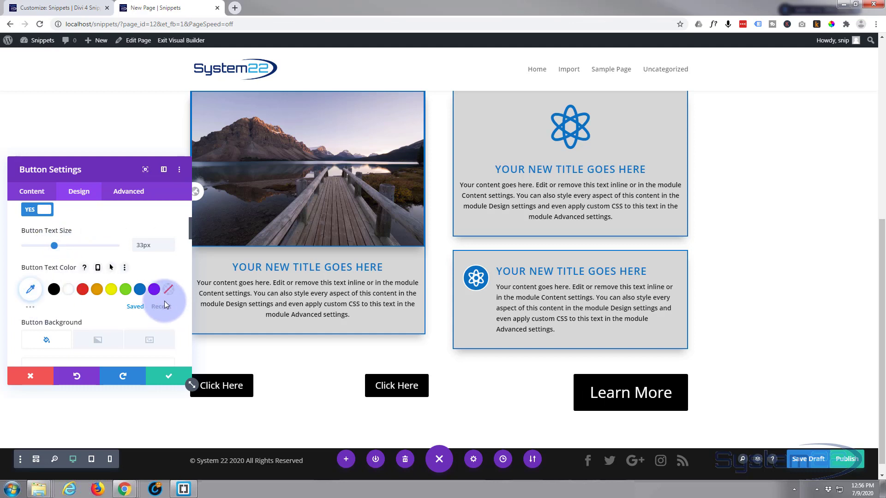
{"action": "left_click", "coordinate": [140, 290]}
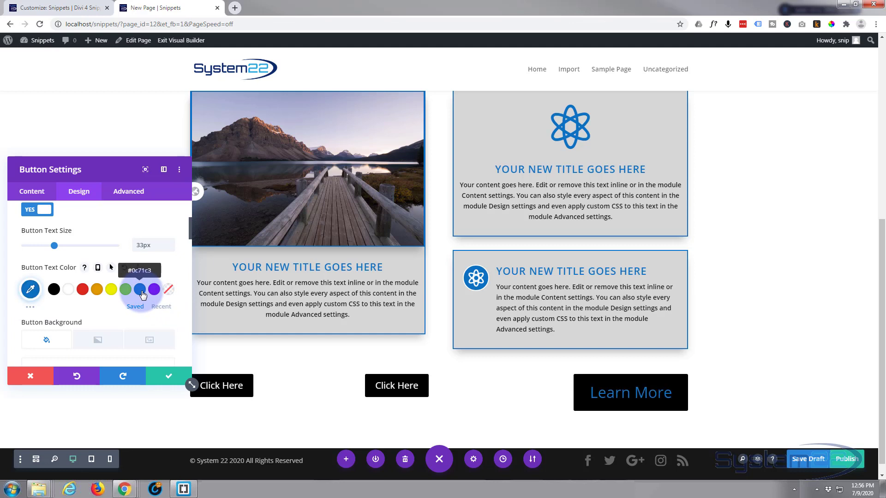
Set the Learn More button's text color to white and its background color to purple
{"action": "left_click", "coordinate": [69, 291]}
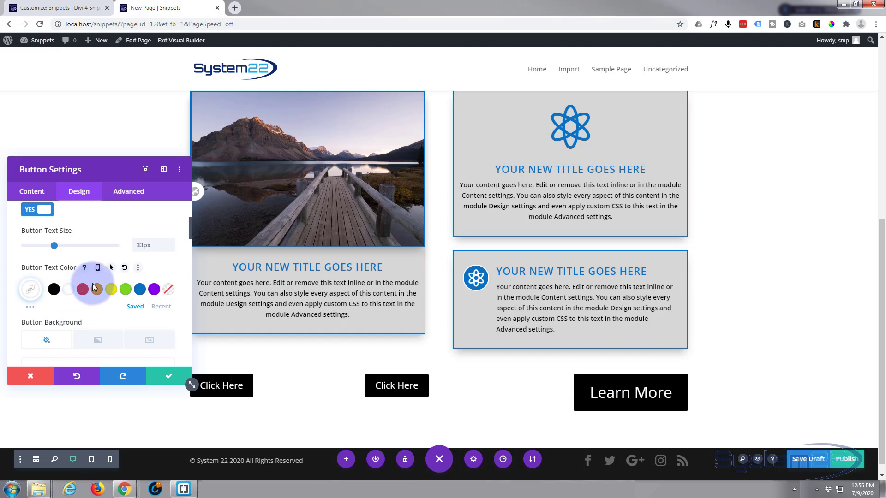
{"action": "scroll", "coordinate": [92, 263], "scroll_direction": "down", "scroll_amount": 2}
{"action": "scroll", "coordinate": [54, 287], "scroll_direction": "down", "scroll_amount": 1}
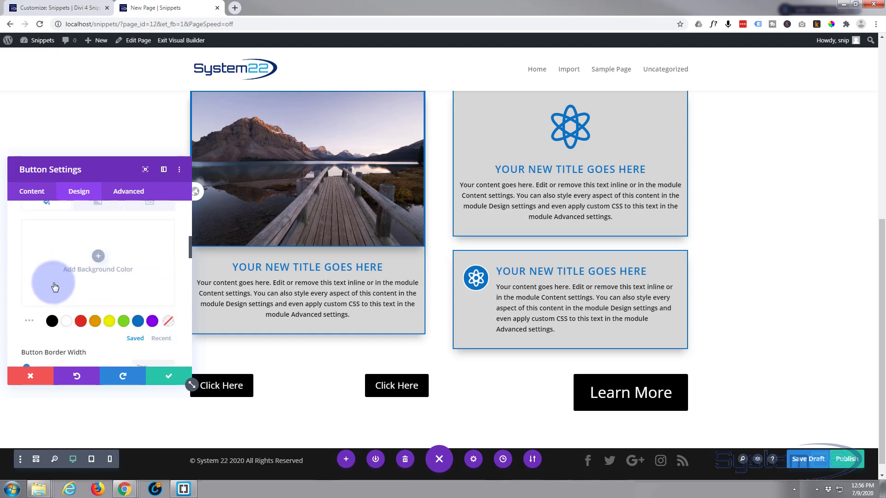
{"action": "left_click", "coordinate": [153, 322]}
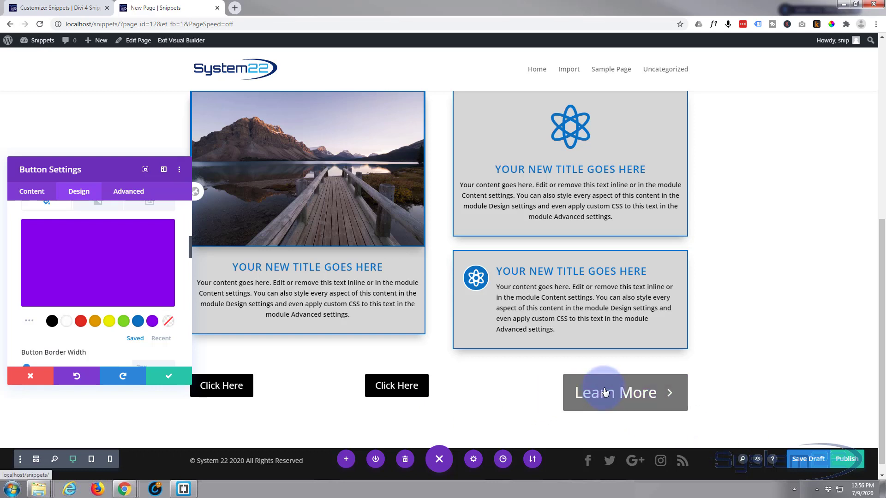
Enable hover styling for the Learn More button's background, set the hover background to blue #0c71c3, and return to the desktop state
{"action": "scroll", "coordinate": [105, 259], "scroll_direction": "up", "scroll_amount": 1}
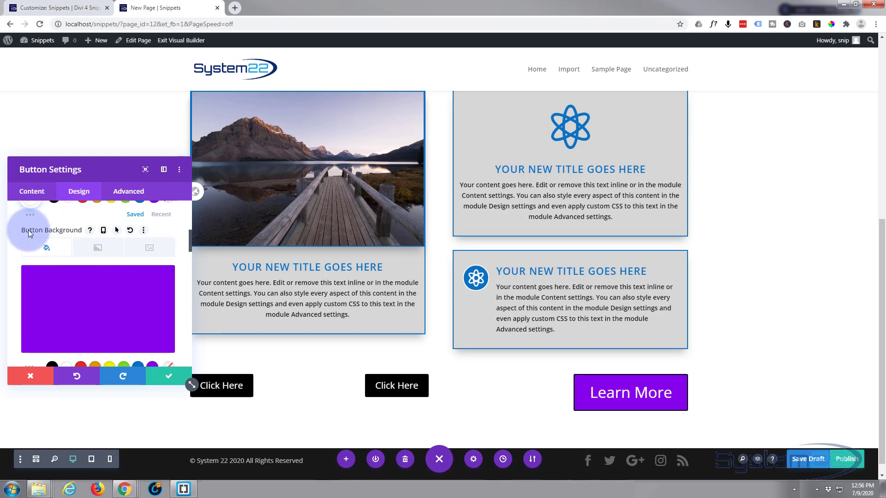
{"action": "left_click", "coordinate": [118, 231]}
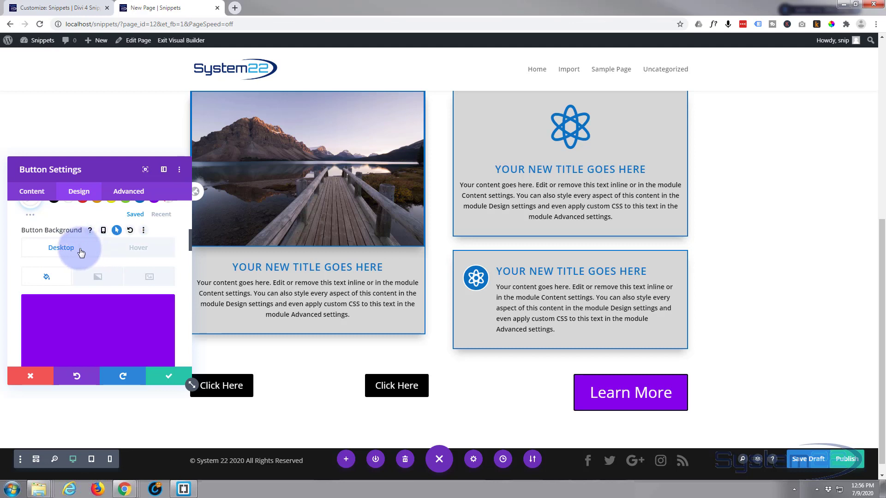
{"action": "left_click", "coordinate": [136, 249]}
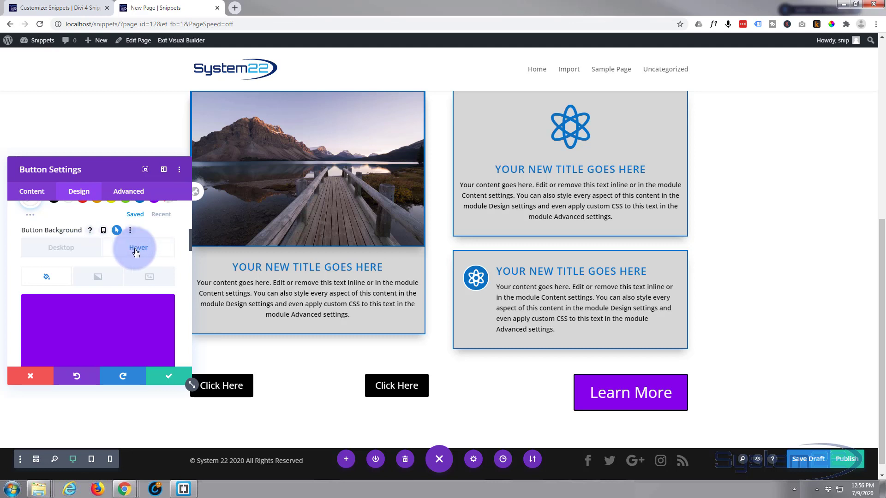
{"action": "scroll", "coordinate": [136, 251], "scroll_direction": "down", "scroll_amount": 3}
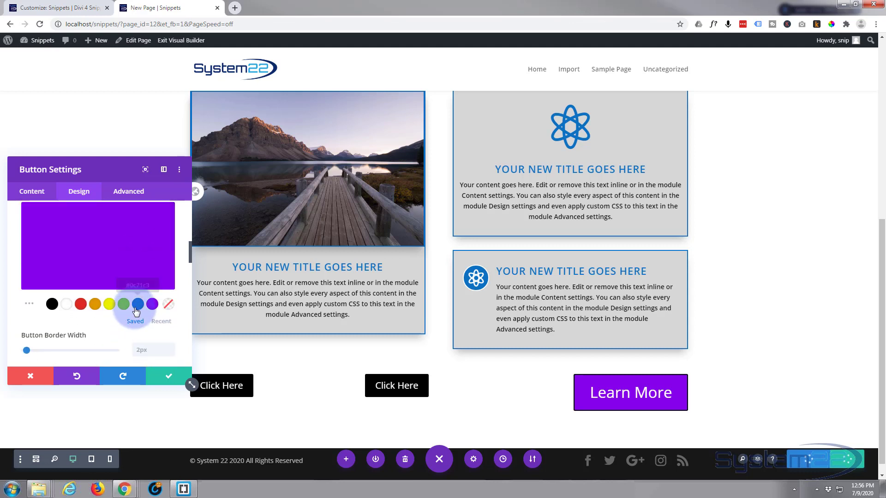
{"action": "left_click", "coordinate": [137, 305]}
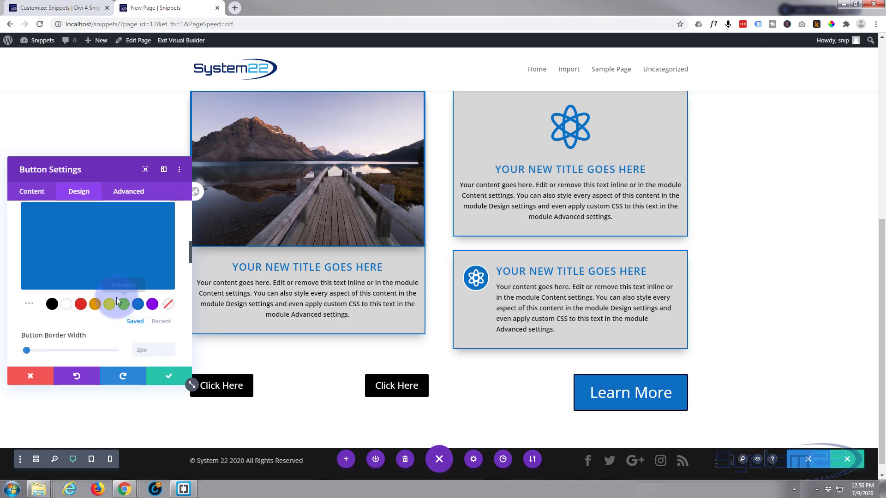
{"action": "scroll", "coordinate": [115, 297], "scroll_direction": "up", "scroll_amount": 2}
{"action": "left_click", "coordinate": [65, 243]}
Set the Learn More button's border color to the same purple as its background
{"action": "scroll", "coordinate": [74, 265], "scroll_direction": "down", "scroll_amount": 2}
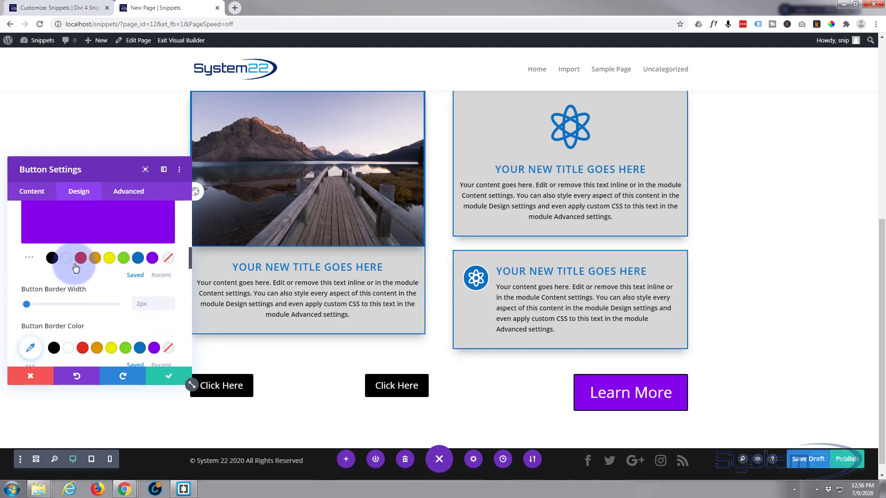
{"action": "scroll", "coordinate": [75, 268], "scroll_direction": "down", "scroll_amount": 1}
{"action": "scroll", "coordinate": [75, 267], "scroll_direction": "down", "scroll_amount": 1}
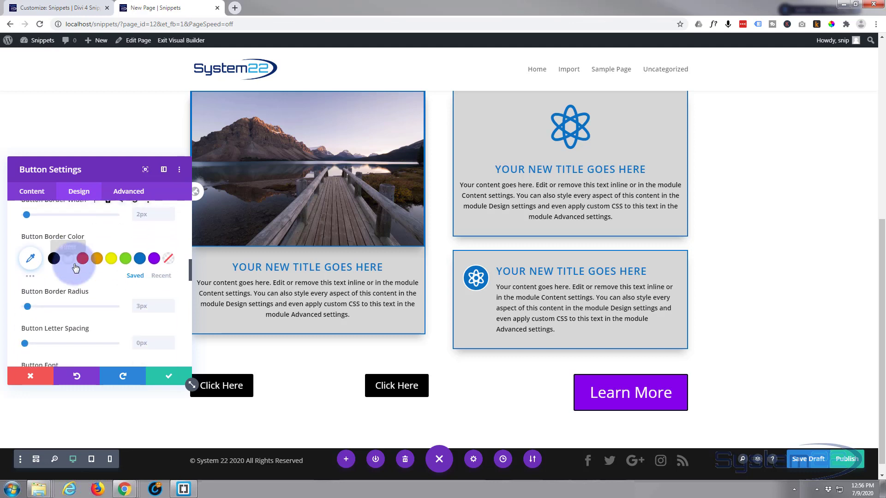
{"action": "left_click", "coordinate": [143, 273]}
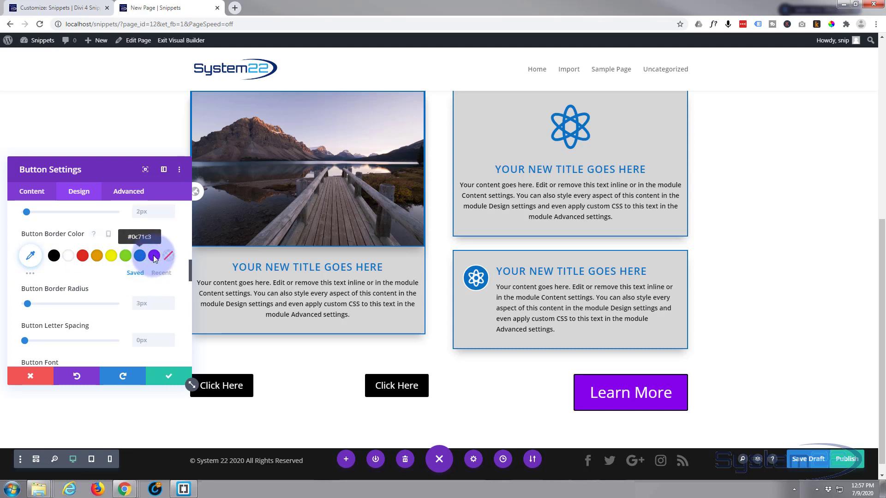
{"action": "left_click", "coordinate": [154, 257]}
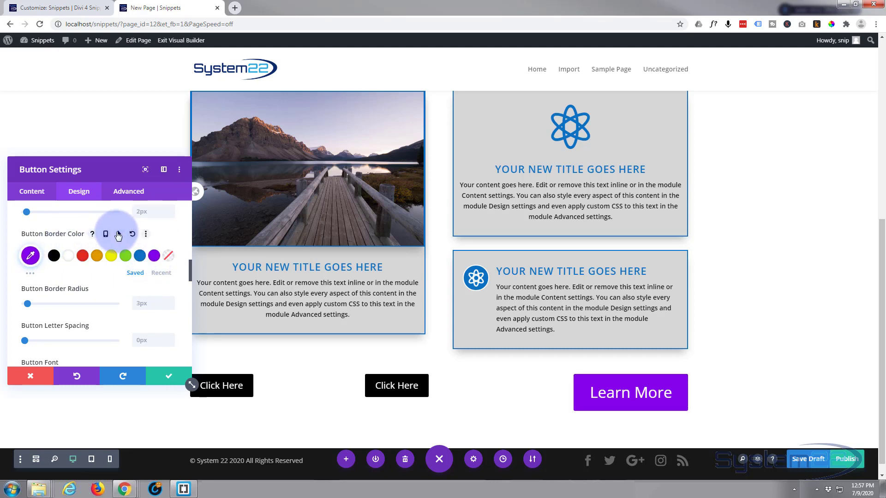
Enable hover styling for the button's border color and set the hover border color to blue #0c71c3
{"action": "left_click", "coordinate": [118, 235]}
{"action": "left_click", "coordinate": [146, 259]}
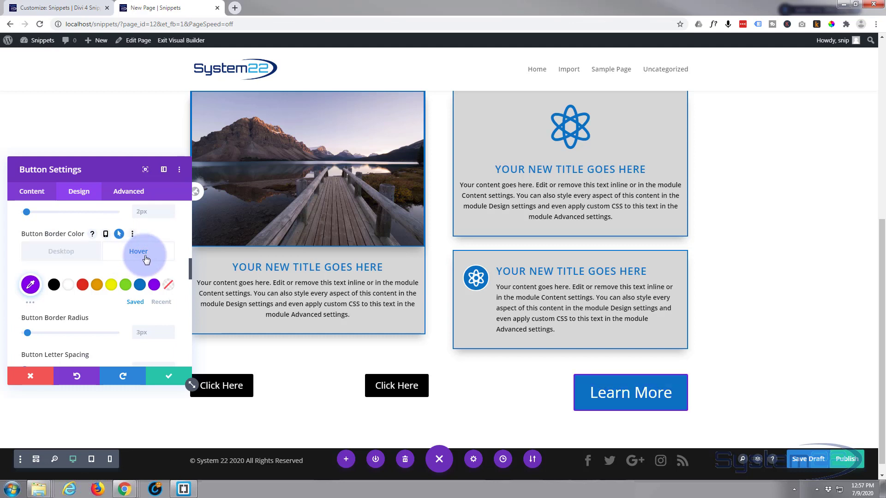
{"action": "left_click", "coordinate": [140, 286]}
Try a 10px border radius on the Learn More button and settle on 50px
{"action": "scroll", "coordinate": [140, 286], "scroll_direction": "down", "scroll_amount": 2}
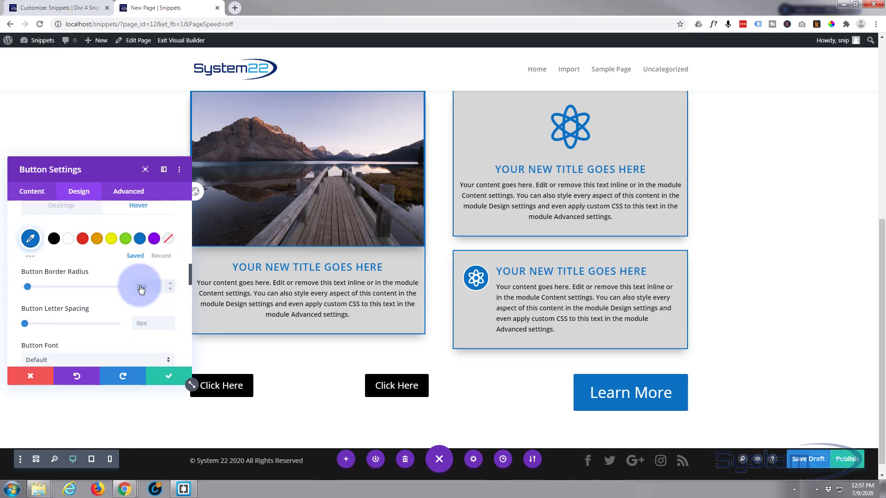
{"action": "scroll", "coordinate": [103, 286], "scroll_direction": "down", "scroll_amount": 2}
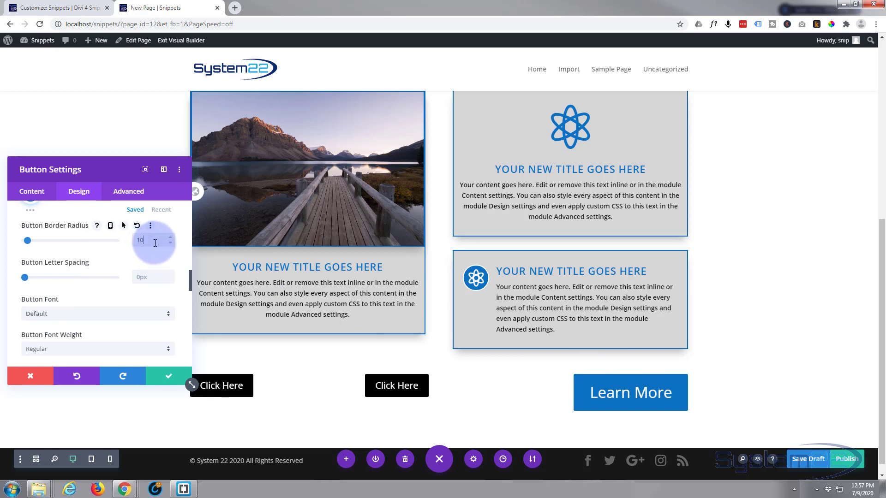
{"action": "left_click", "coordinate": [602, 390]}
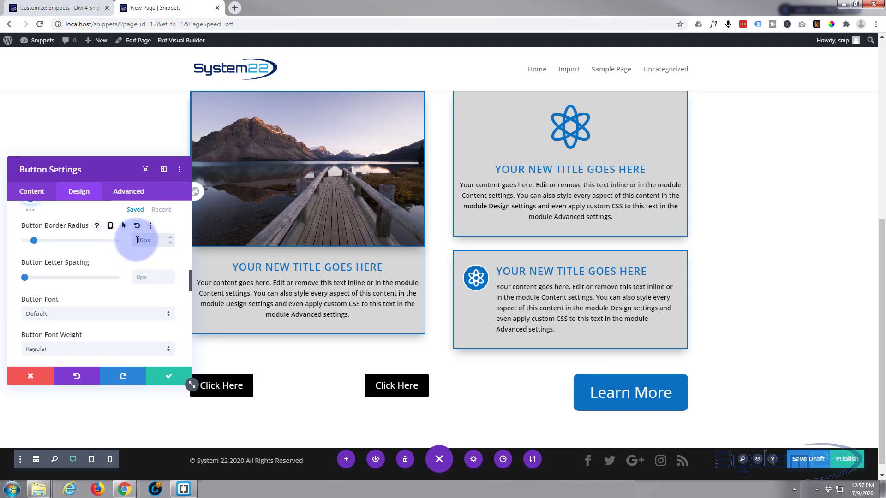
{"action": "left_click_drag", "start_coordinate": [137, 240], "coordinate": [143, 239]}
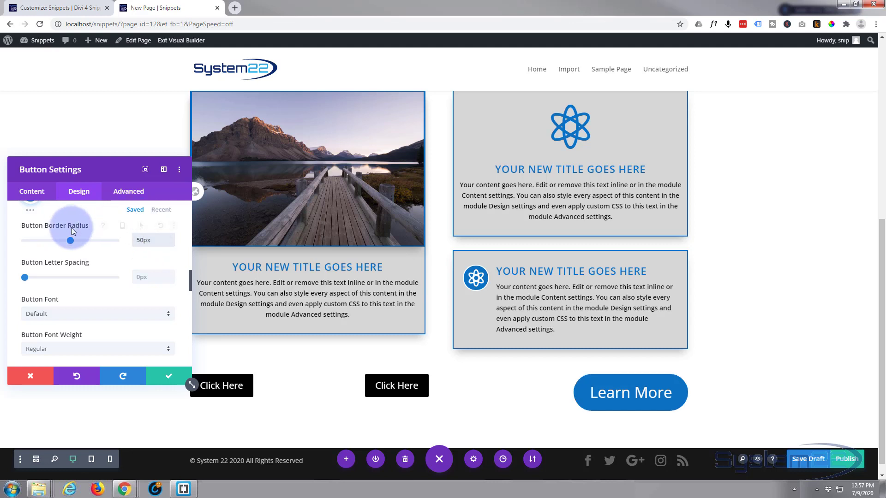
Try the small caps and italic font styles on the button text and keep only the all-uppercase style
{"action": "scroll", "coordinate": [95, 269], "scroll_direction": "down", "scroll_amount": 1}
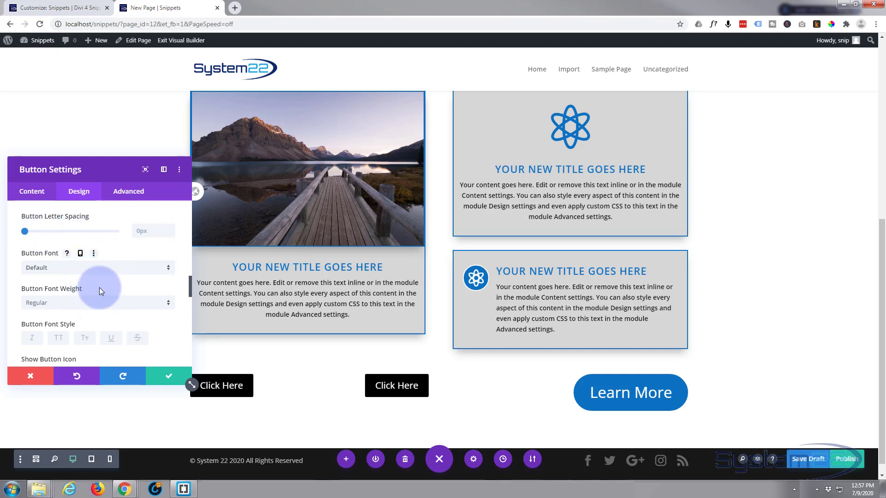
{"action": "scroll", "coordinate": [101, 286], "scroll_direction": "down", "scroll_amount": 2}
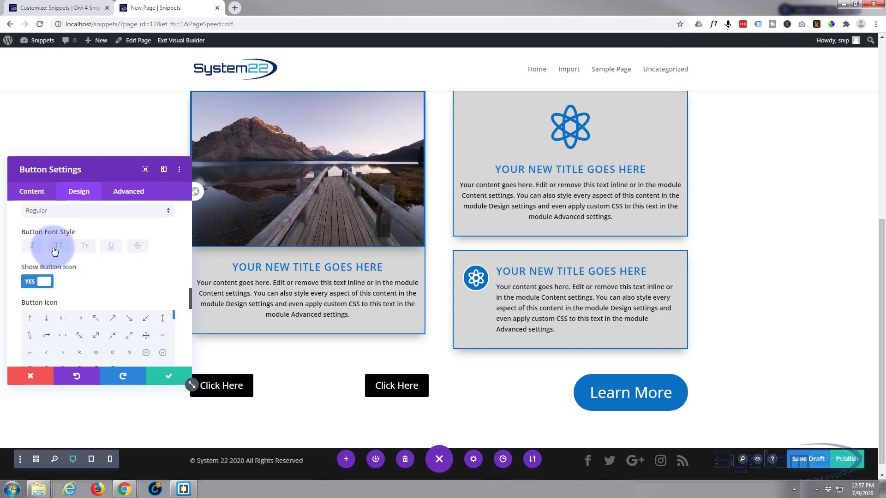
{"action": "left_click", "coordinate": [55, 250]}
{"action": "left_click", "coordinate": [85, 250]}
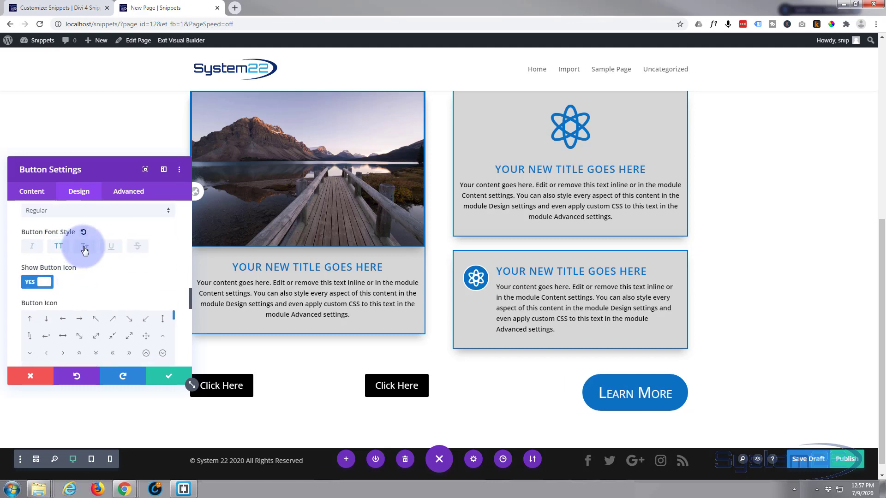
{"action": "left_click", "coordinate": [32, 247]}
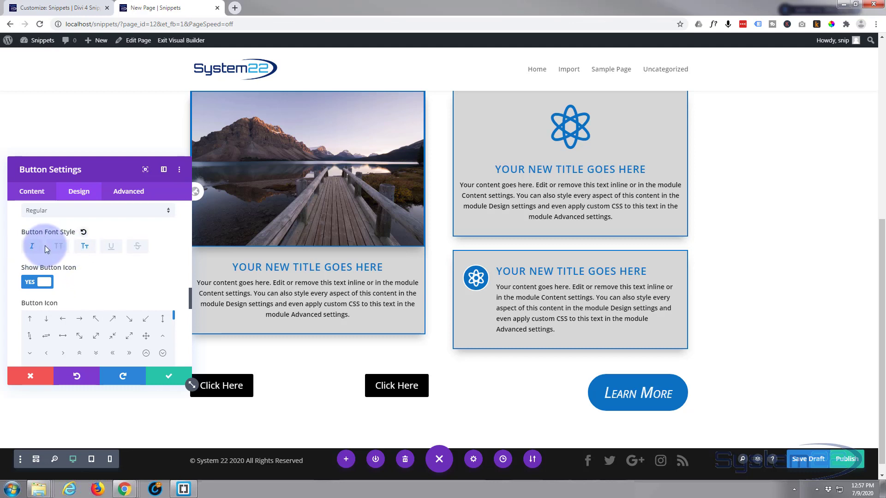
{"action": "left_click", "coordinate": [60, 247]}
{"action": "left_click", "coordinate": [31, 248]}
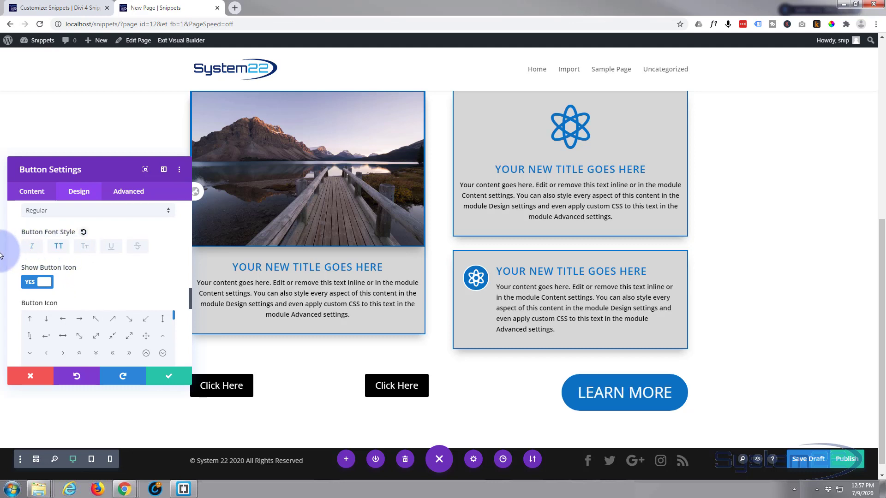
Look through the available button icons and turn off Show Button Icon for the Learn More button
{"action": "left_click", "coordinate": [103, 272]}
{"action": "scroll", "coordinate": [103, 273], "scroll_direction": "down", "scroll_amount": 1}
{"action": "scroll", "coordinate": [103, 272], "scroll_direction": "down", "scroll_amount": 2}
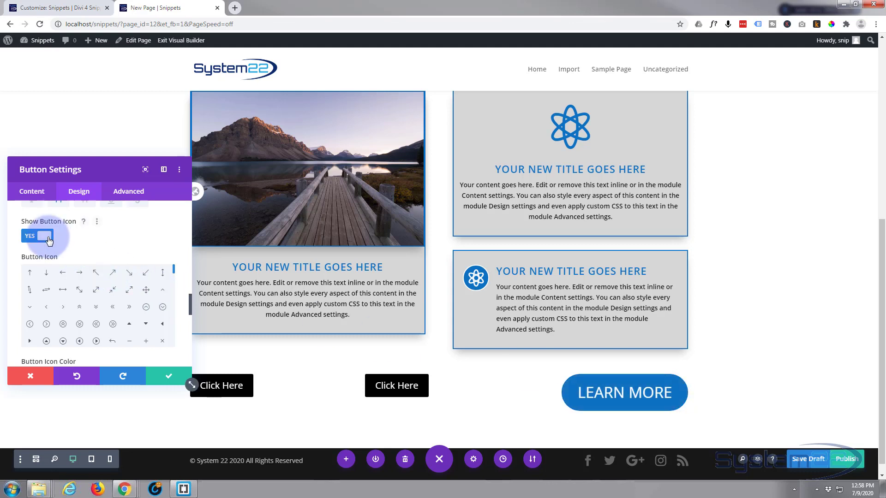
{"action": "scroll", "coordinate": [113, 309], "scroll_direction": "down", "scroll_amount": 5}
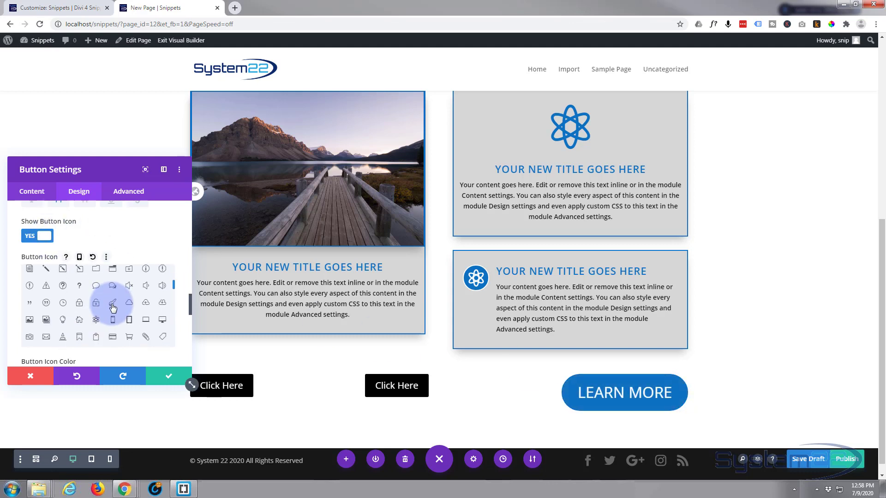
{"action": "scroll", "coordinate": [113, 309], "scroll_direction": "down", "scroll_amount": 3}
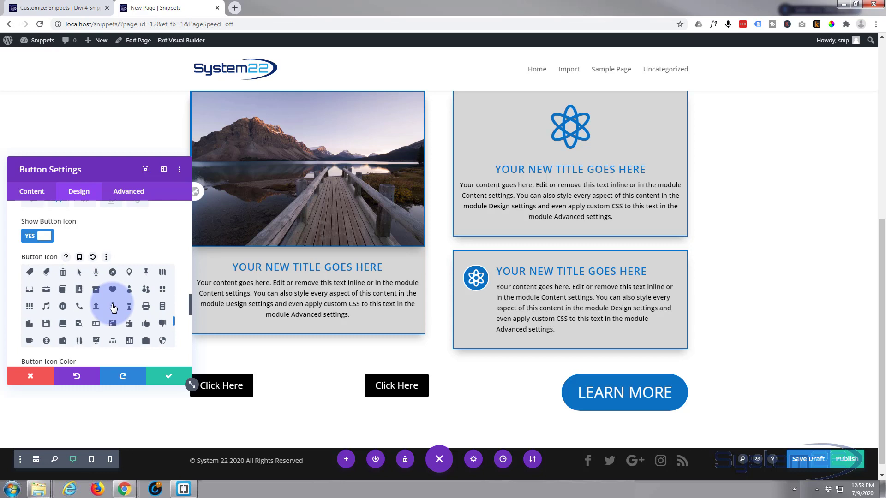
{"action": "left_click", "coordinate": [36, 238]}
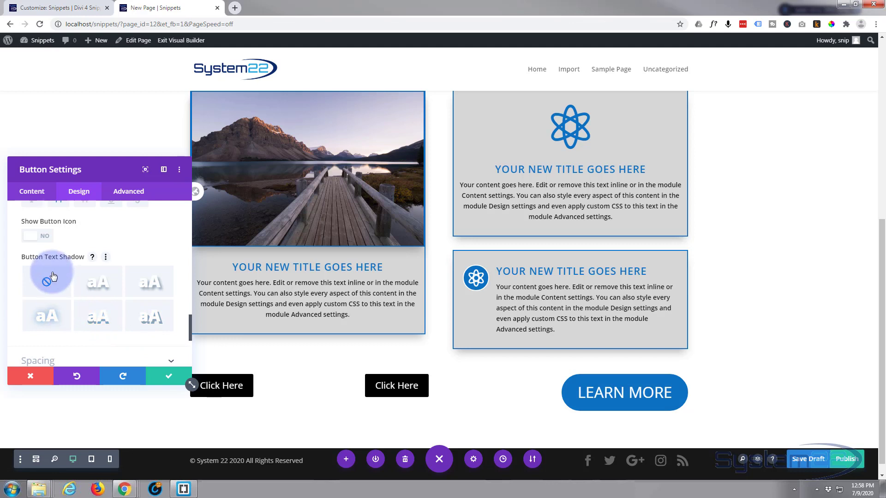
Apply the first text shadow preset after None to the Learn More button's text and review its shadow settings
{"action": "left_click", "coordinate": [102, 287]}
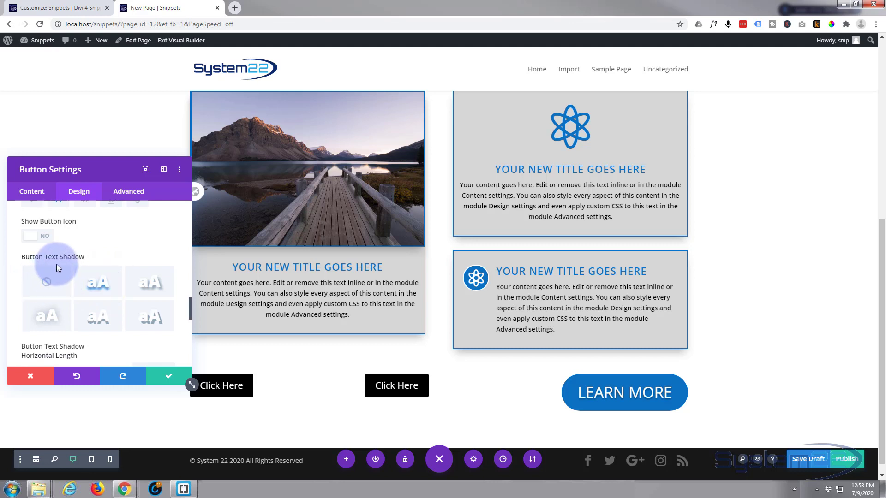
{"action": "scroll", "coordinate": [56, 264], "scroll_direction": "down", "scroll_amount": 5}
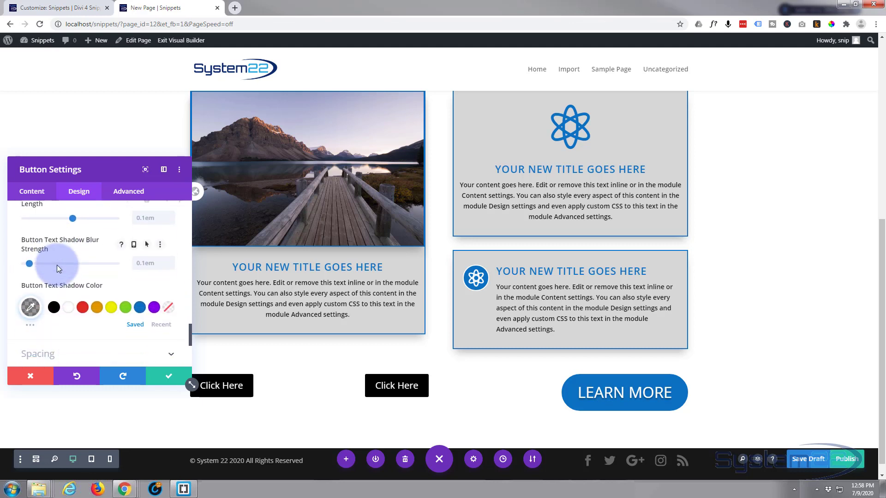
{"action": "scroll", "coordinate": [57, 265], "scroll_direction": "down", "scroll_amount": 2}
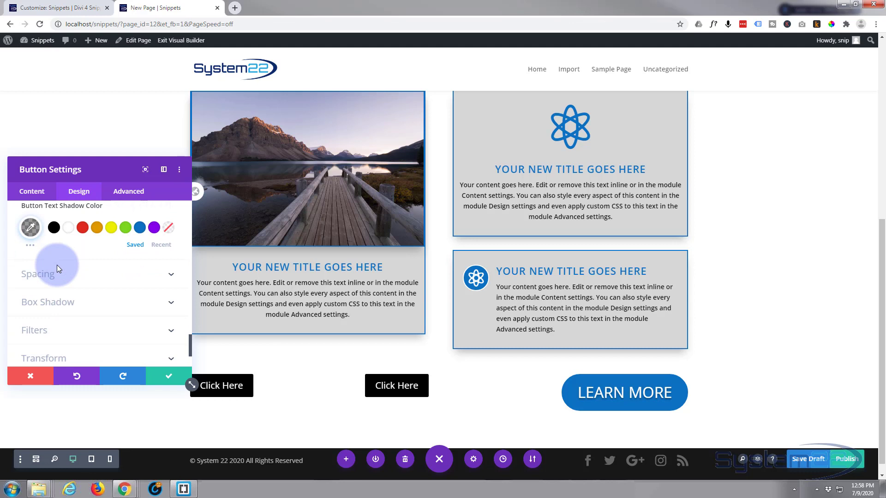
In the button's spacing settings, set the top margin to 20px and the top padding to 20px
{"action": "scroll", "coordinate": [57, 265], "scroll_direction": "down", "scroll_amount": 2}
{"action": "scroll", "coordinate": [91, 236], "scroll_direction": "down", "scroll_amount": 1}
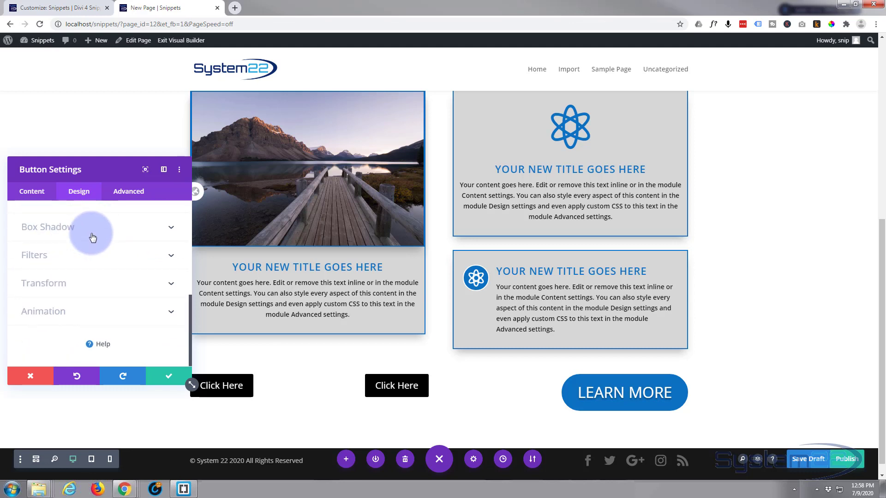
{"action": "scroll", "coordinate": [93, 237], "scroll_direction": "up", "scroll_amount": 2}
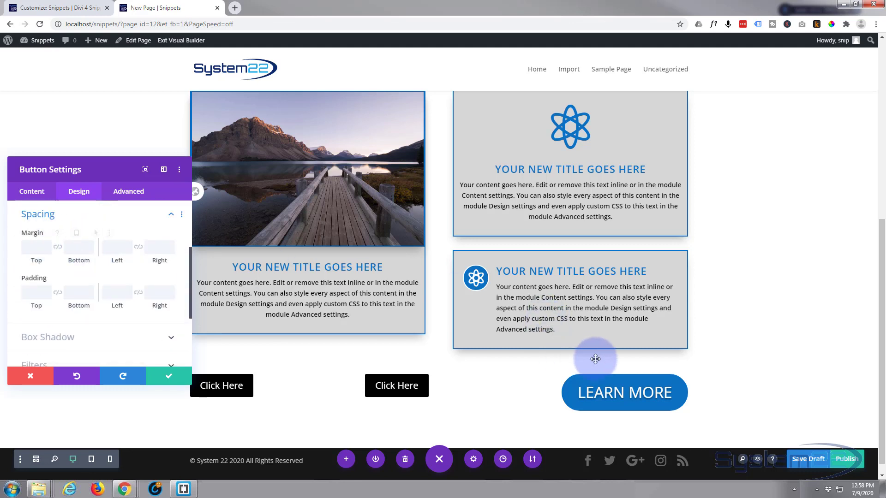
{"action": "left_click", "coordinate": [35, 247]}
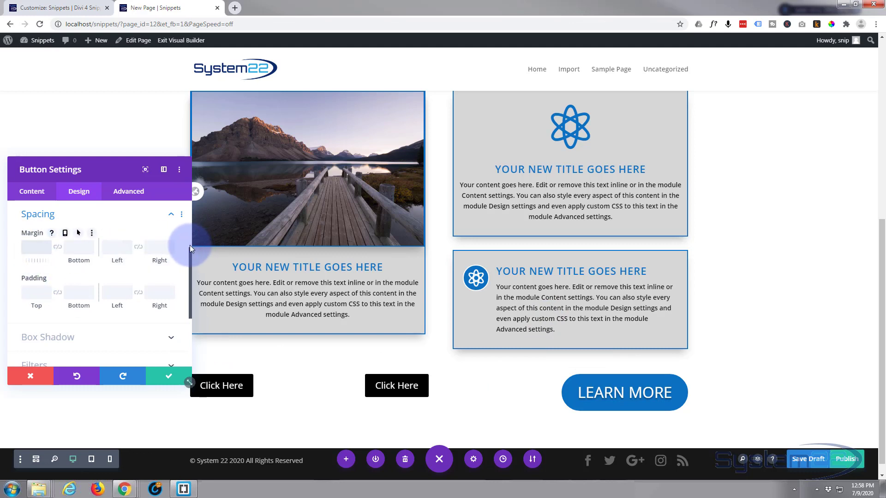
{"action": "type", "text": "20px"}
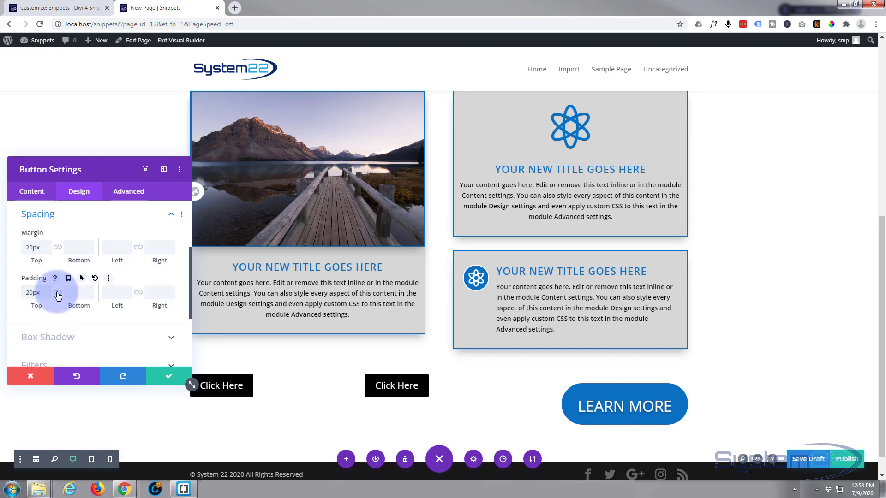
Link the top and bottom padding at 20px and set the linked left and right padding to 55px
{"action": "left_click", "coordinate": [58, 294]}
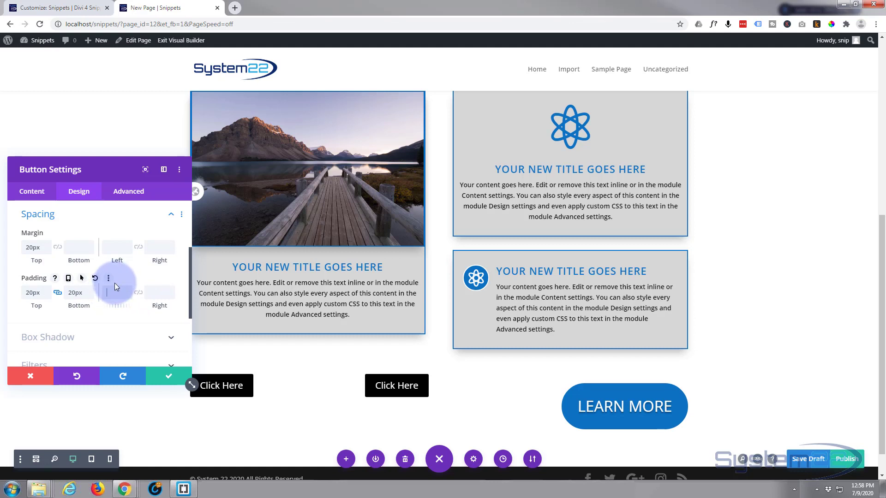
{"action": "type", "text": "25px"}
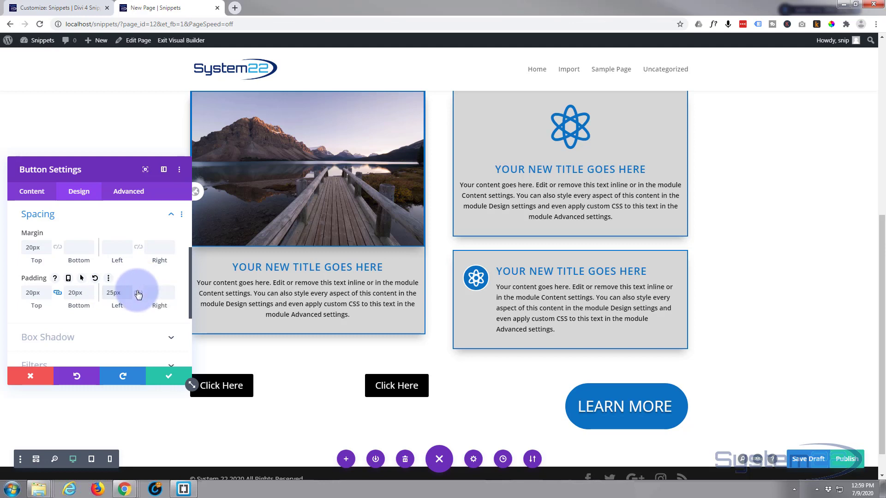
{"action": "left_click", "coordinate": [138, 294]}
{"action": "left_click", "coordinate": [110, 293]}
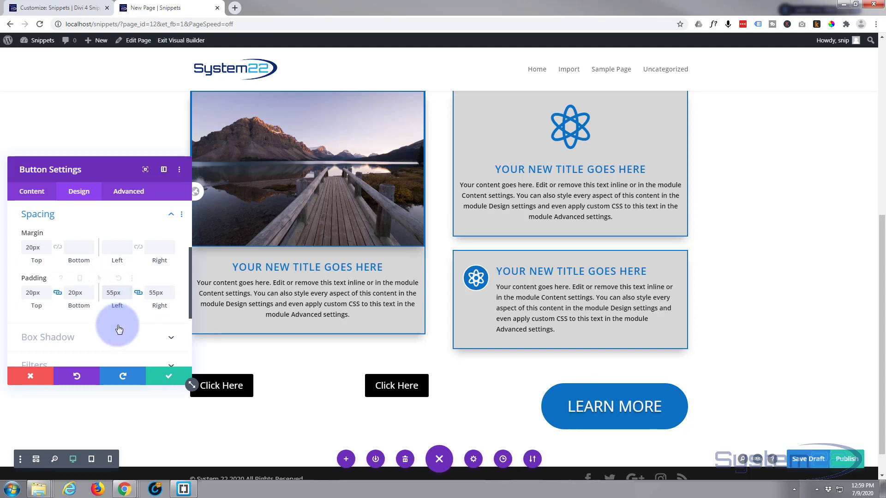
Try the box shadow presets on the Learn More button and keep the one with the soft shadow directly below
{"action": "scroll", "coordinate": [118, 327], "scroll_direction": "down", "scroll_amount": 1}
{"action": "left_click", "coordinate": [98, 292]}
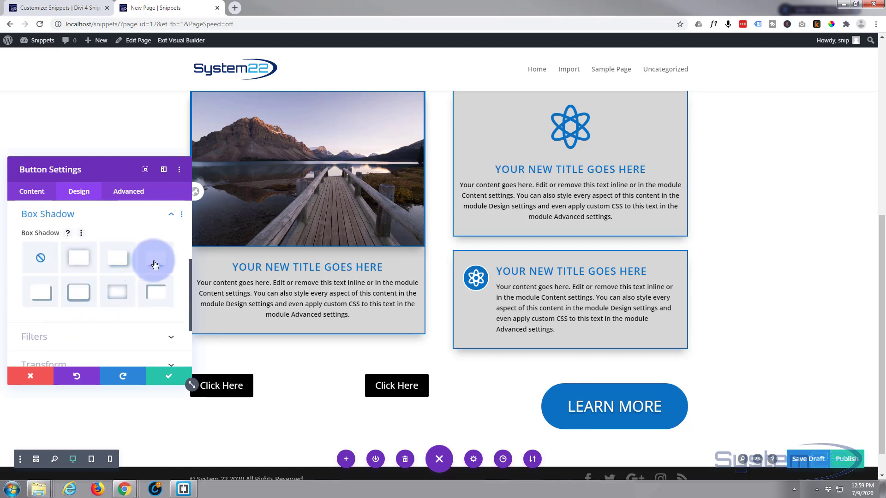
{"action": "left_click", "coordinate": [155, 265]}
{"action": "left_click", "coordinate": [81, 260]}
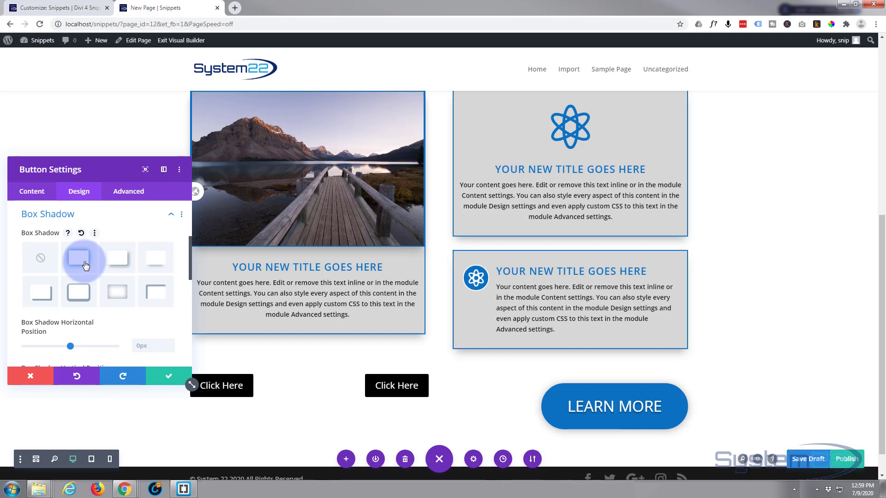
{"action": "left_click", "coordinate": [117, 263]}
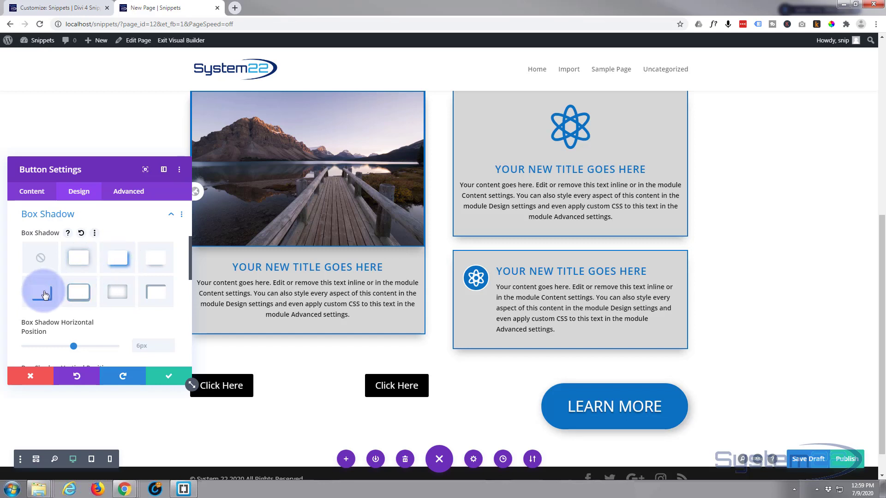
{"action": "left_click", "coordinate": [44, 294]}
{"action": "left_click", "coordinate": [81, 295]}
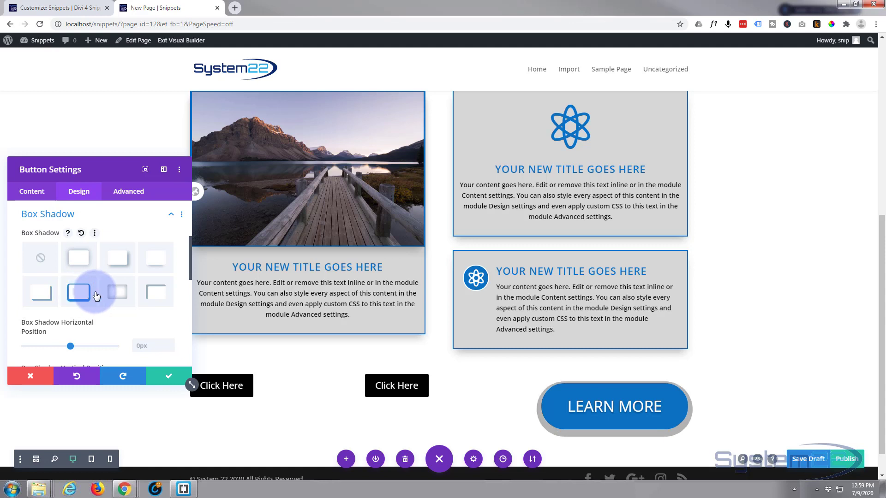
{"action": "left_click", "coordinate": [119, 295]}
{"action": "left_click", "coordinate": [154, 294]}
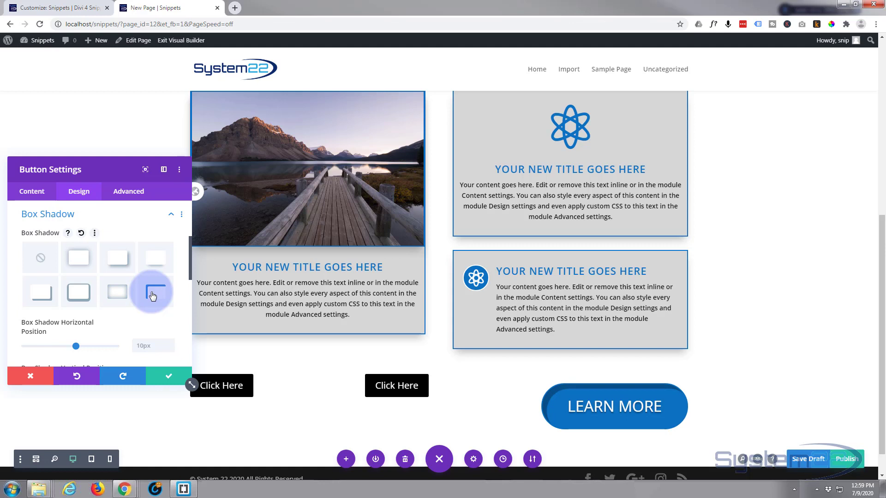
{"action": "left_click", "coordinate": [157, 262]}
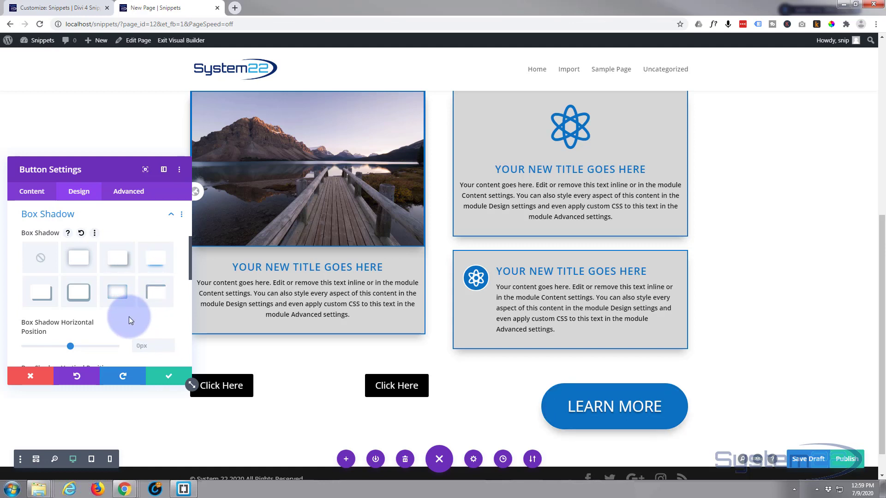
{"action": "scroll", "coordinate": [128, 317], "scroll_direction": "down", "scroll_amount": 3}
{"action": "scroll", "coordinate": [129, 316], "scroll_direction": "down", "scroll_amount": 4}
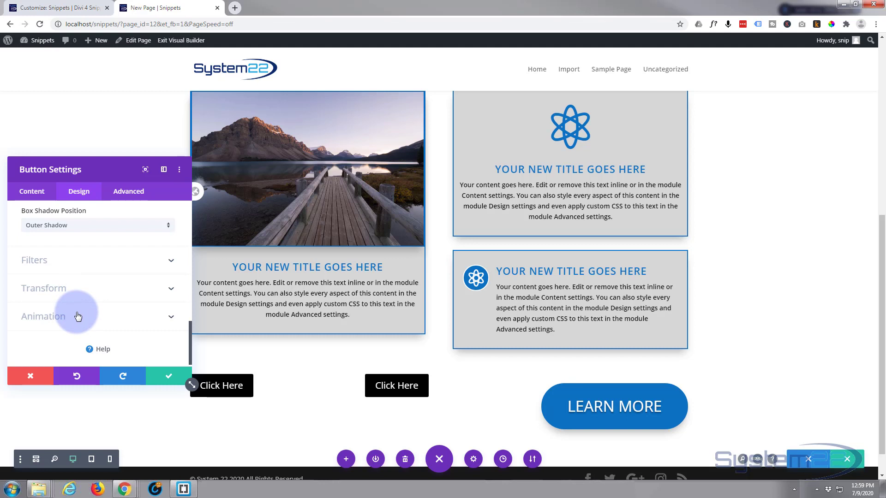
Review the button's advanced settings for CSS ID & Classes, Attributes, Visibility, Position and Scroll Effects
{"action": "left_click", "coordinate": [135, 196]}
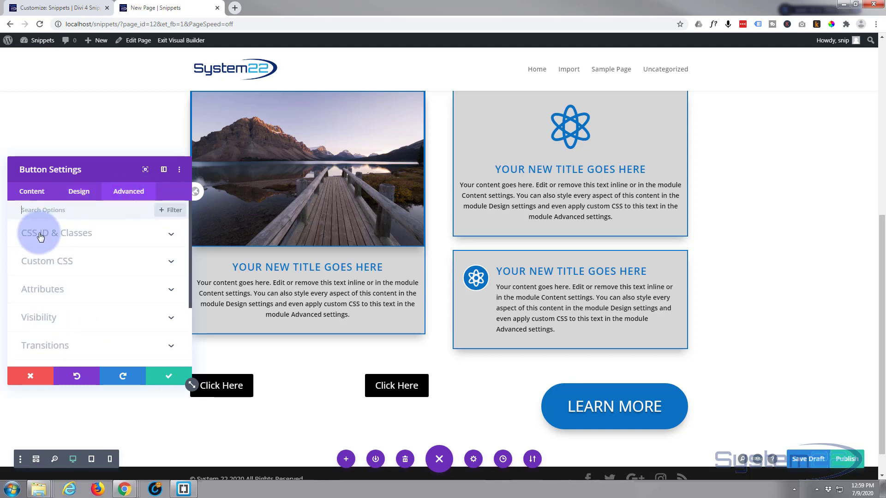
{"action": "left_click", "coordinate": [131, 233]}
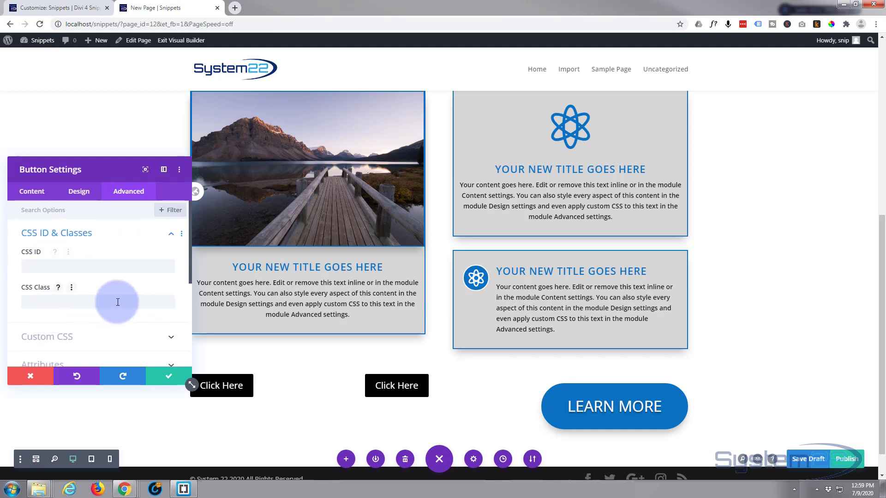
{"action": "scroll", "coordinate": [118, 303], "scroll_direction": "down", "scroll_amount": 2}
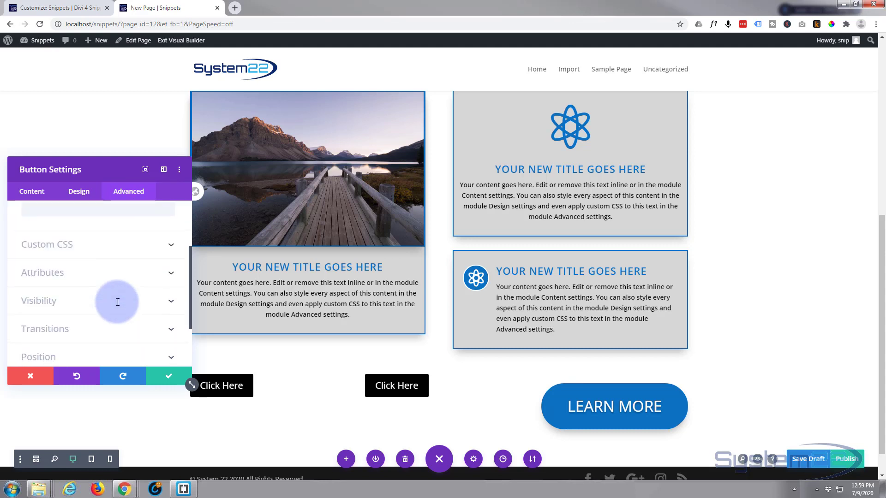
{"action": "left_click", "coordinate": [122, 277]}
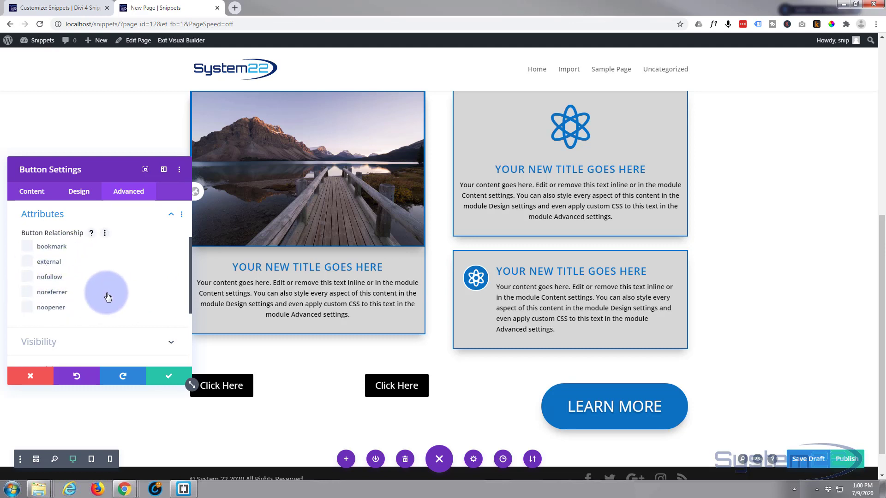
{"action": "scroll", "coordinate": [121, 293], "scroll_direction": "down", "scroll_amount": 1}
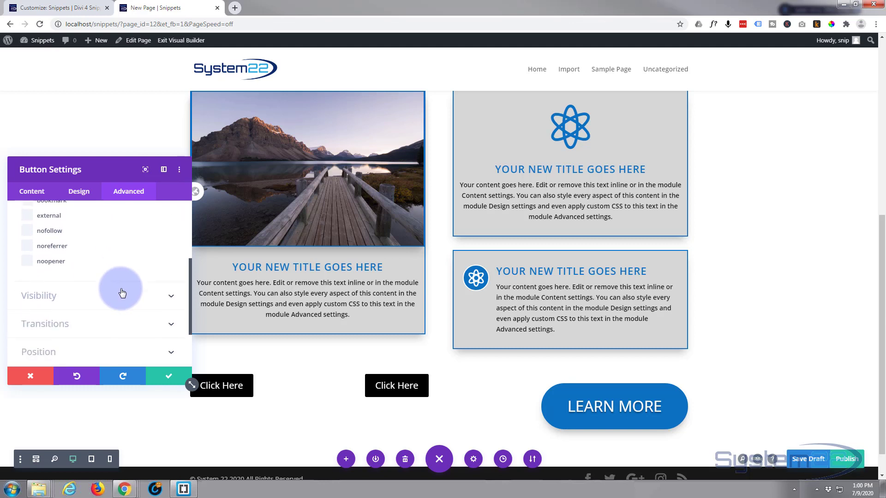
{"action": "scroll", "coordinate": [121, 293], "scroll_direction": "down", "scroll_amount": 1}
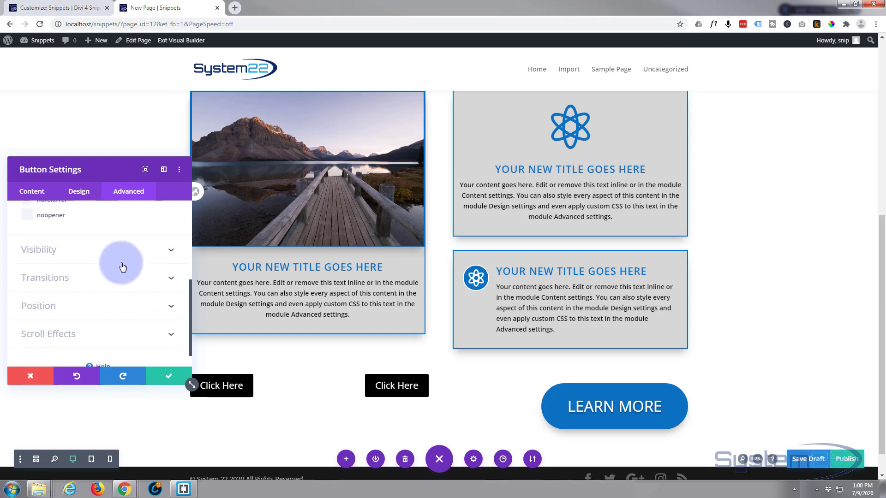
{"action": "left_click", "coordinate": [122, 267]}
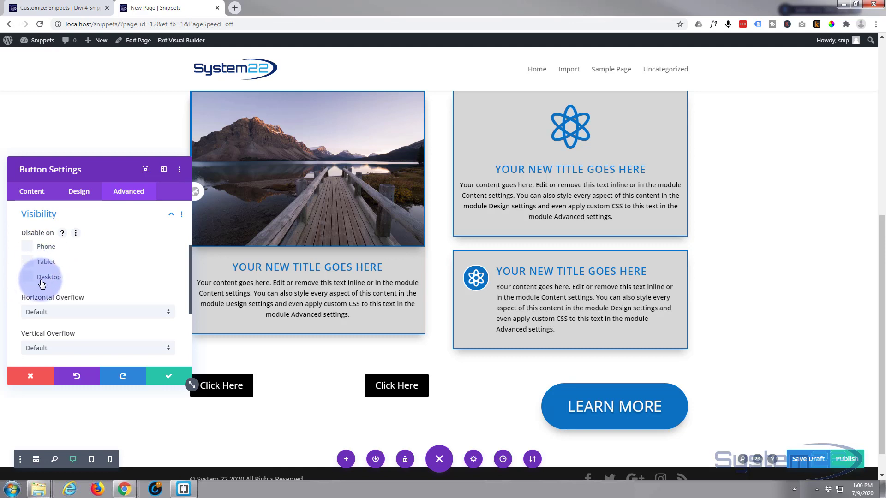
{"action": "scroll", "coordinate": [115, 273], "scroll_direction": "down", "scroll_amount": 1}
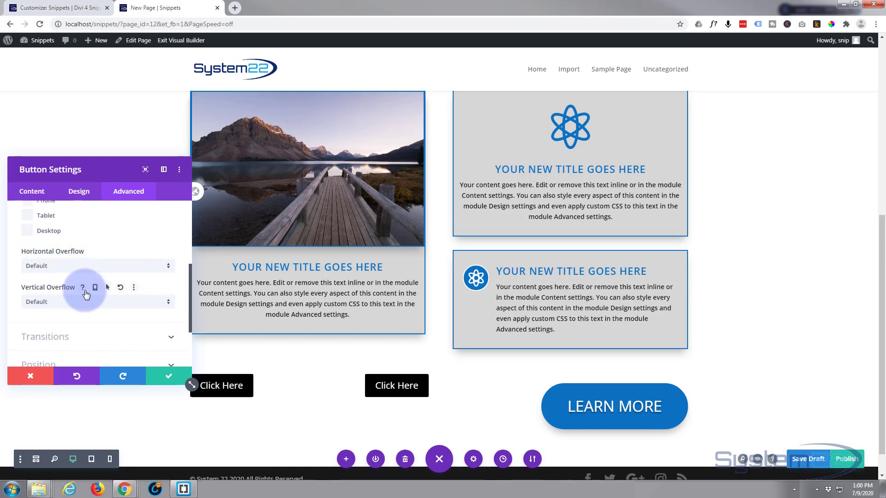
{"action": "scroll", "coordinate": [86, 294], "scroll_direction": "down", "scroll_amount": 1}
{"action": "scroll", "coordinate": [86, 294], "scroll_direction": "down", "scroll_amount": 1}
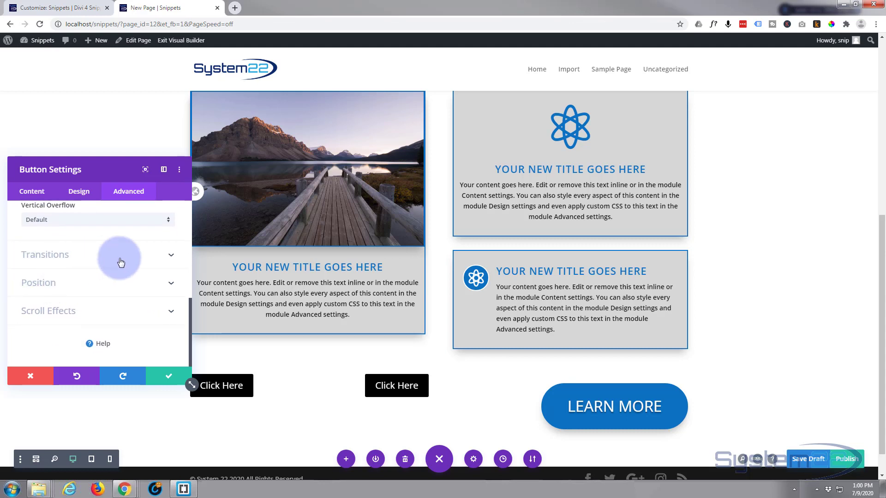
{"action": "left_click", "coordinate": [86, 288]}
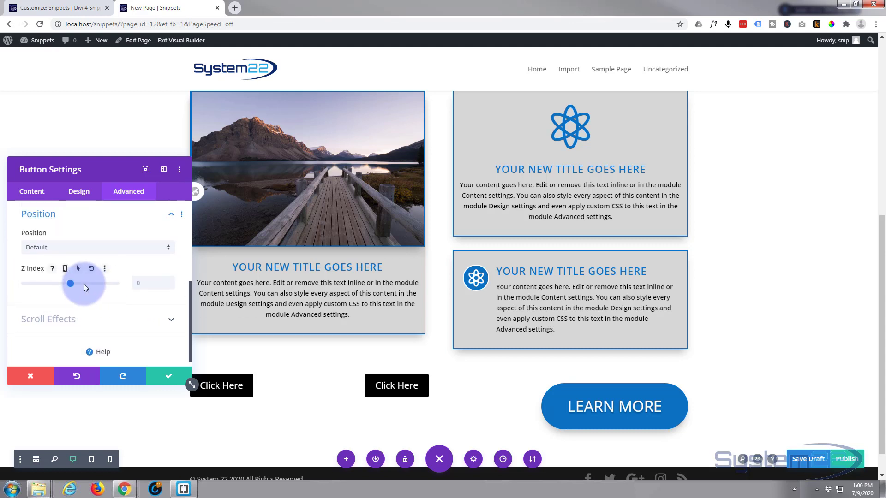
{"action": "left_click", "coordinate": [103, 318]}
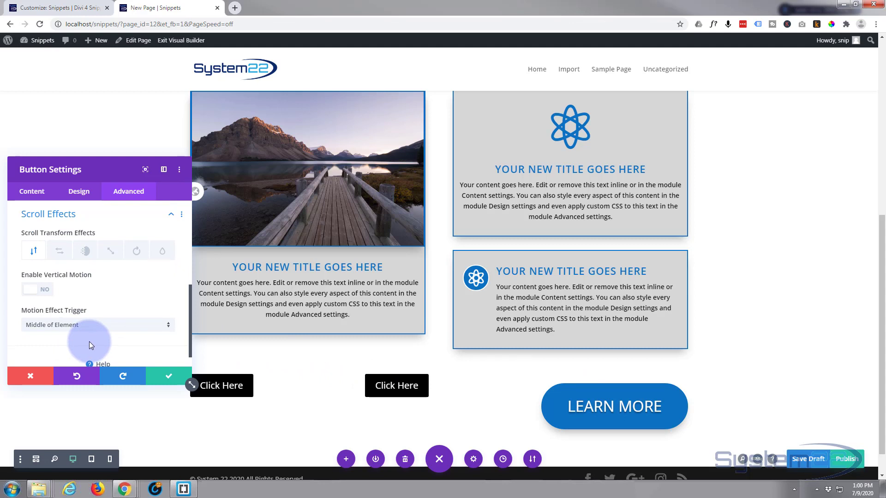
{"action": "scroll", "coordinate": [89, 342], "scroll_direction": "down", "scroll_amount": 1}
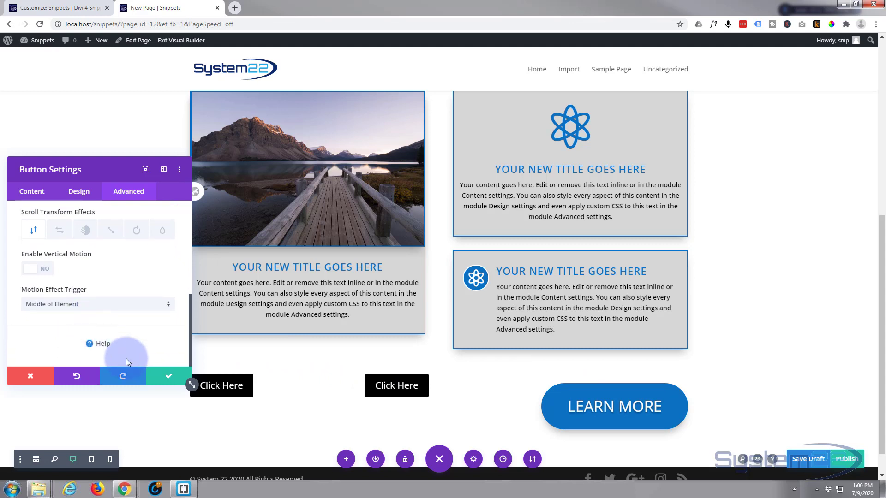
Save the Learn More button's settings, publish the page and exit the Visual Builder
{"action": "left_click", "coordinate": [170, 379]}
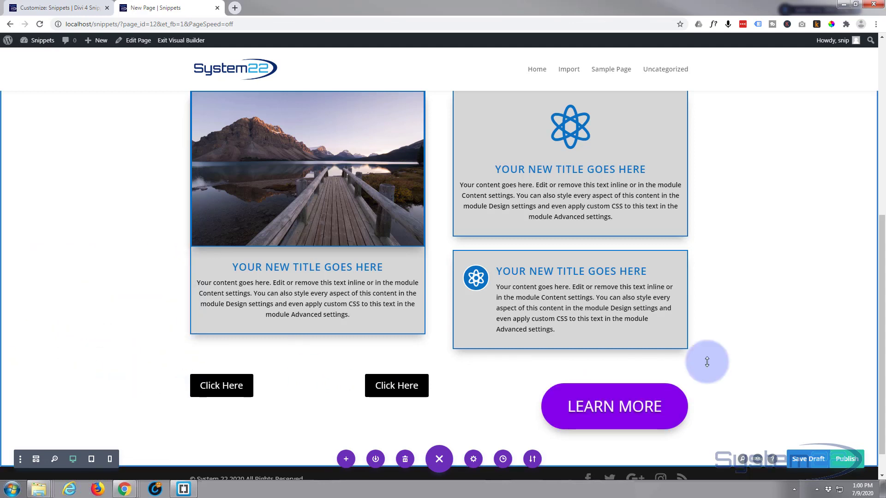
{"action": "left_click", "coordinate": [820, 463]}
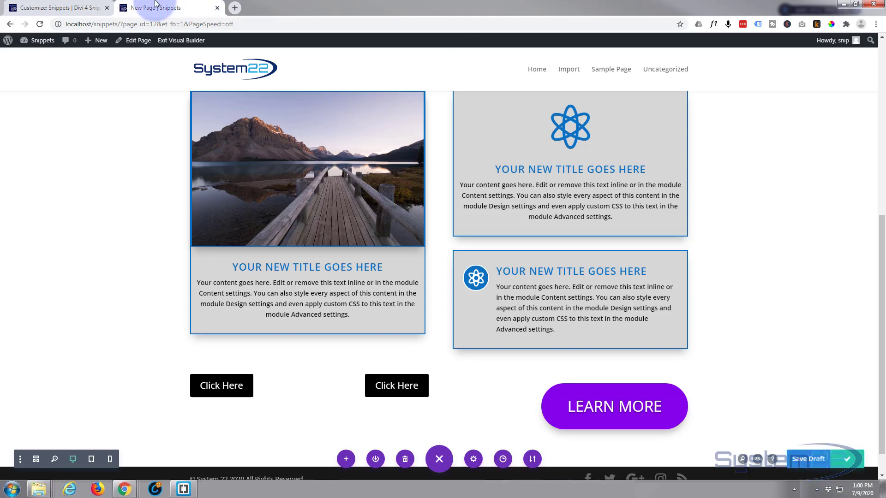
{"action": "left_click", "coordinate": [173, 40]}
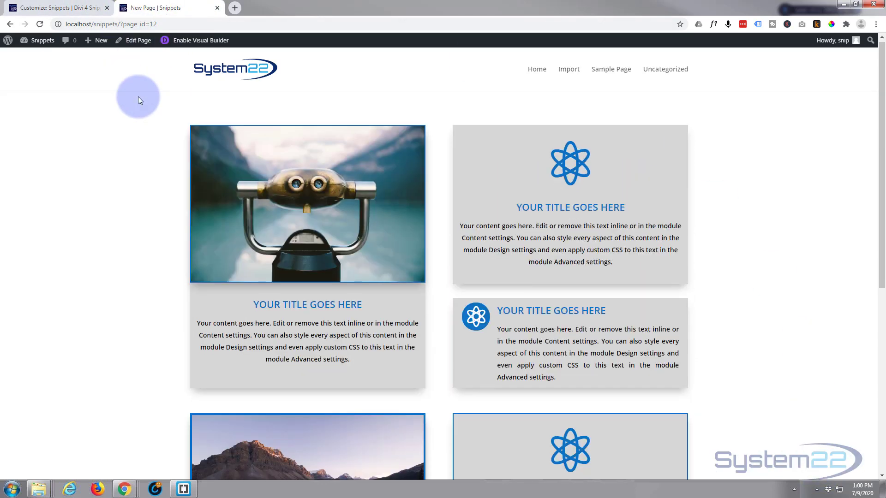